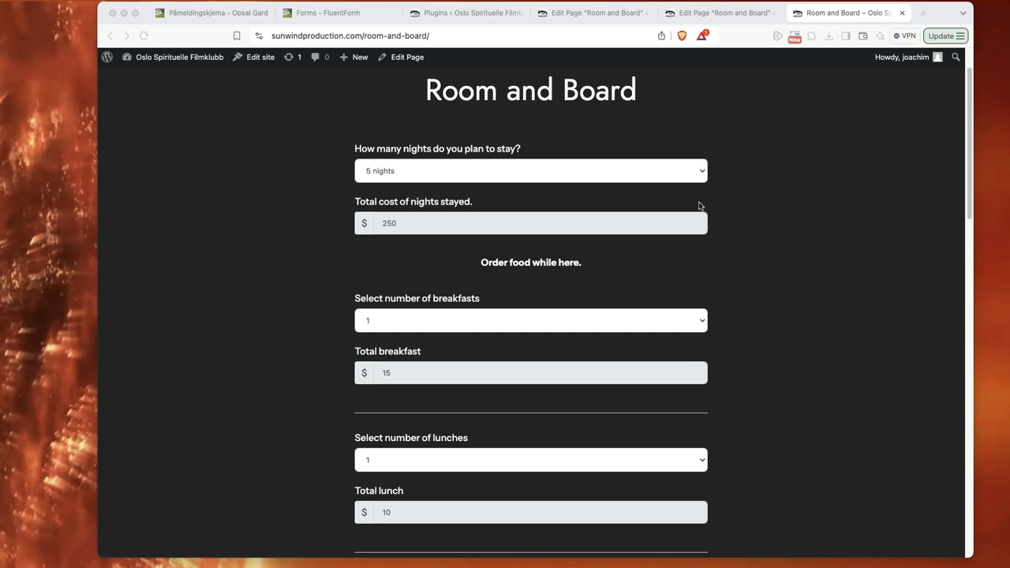
Step: Review the nights selector on the Room and Board page, keeping 5 nights, and highlight the "Order food while here." heading
left_click(426, 176)
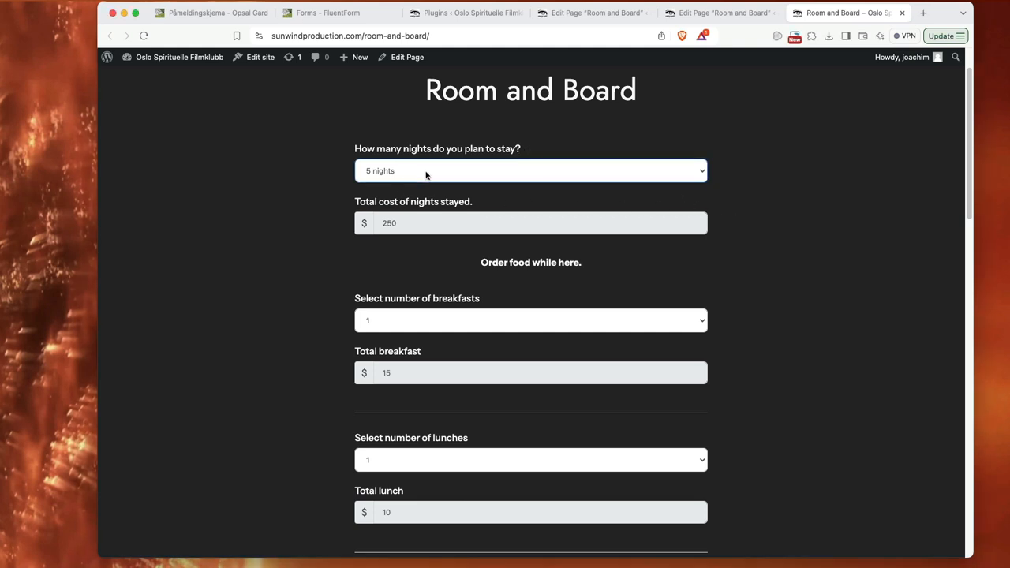
left_click(424, 172)
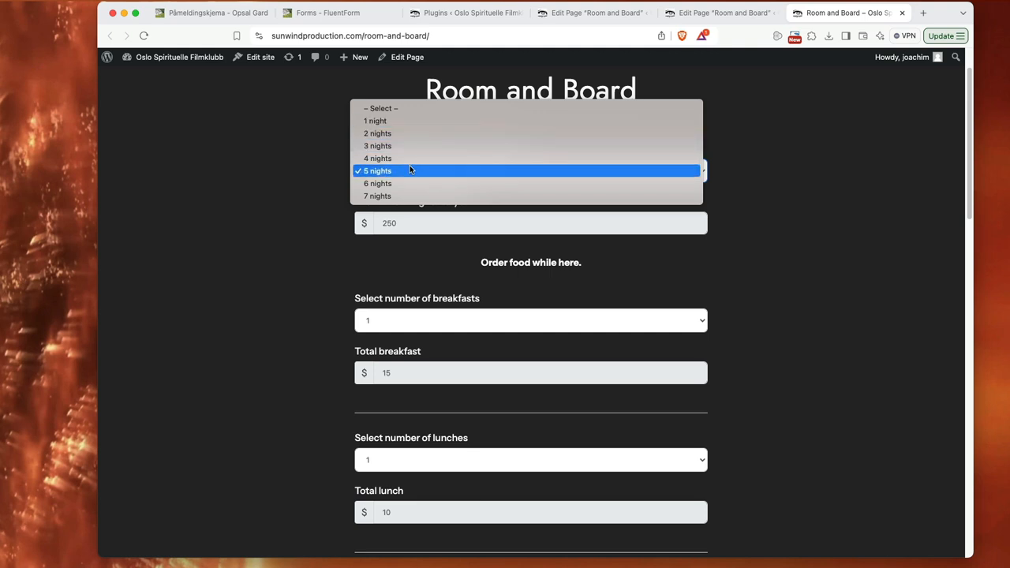
left_click(410, 170)
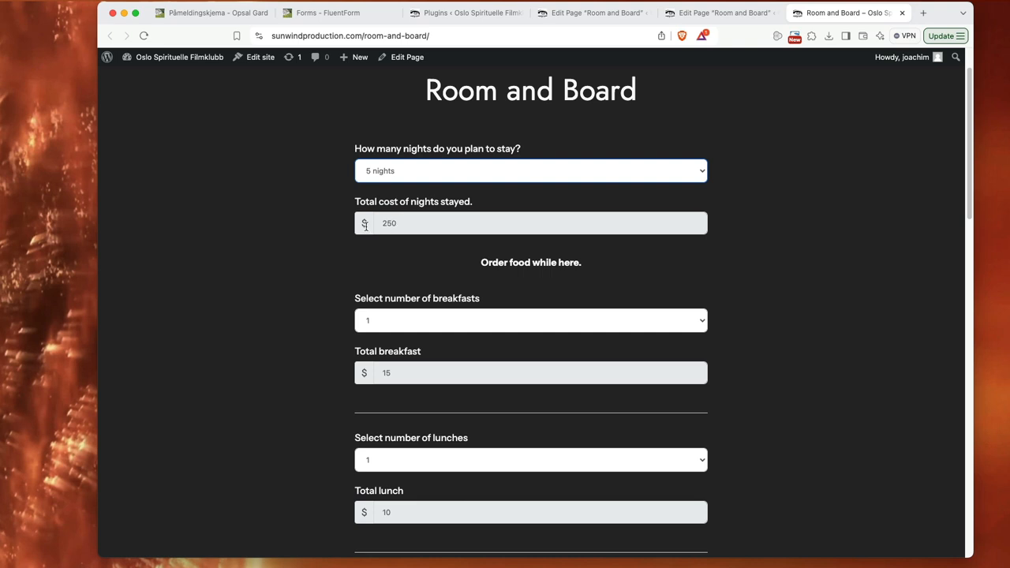
scroll(763, 308, "down", 5)
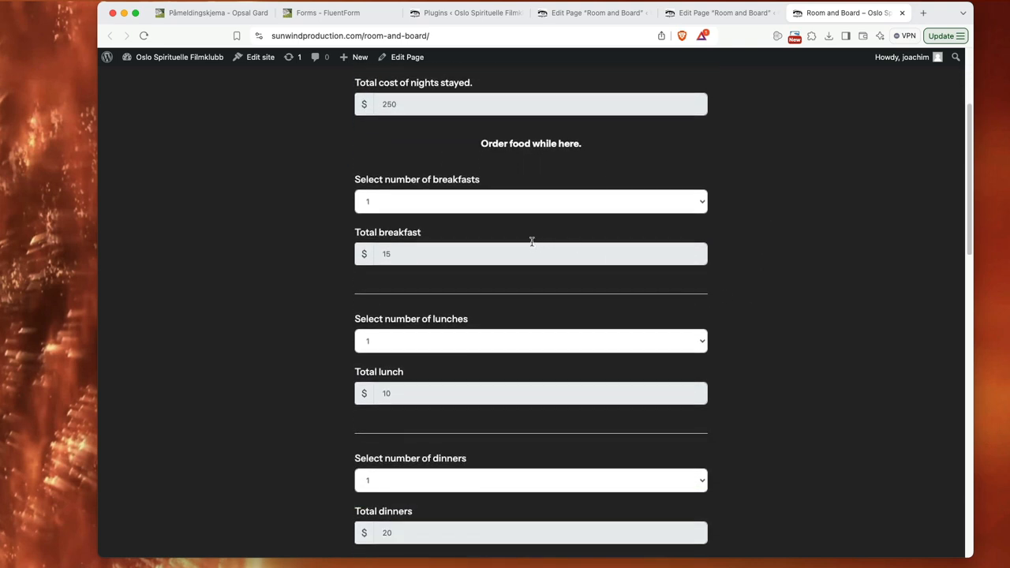
left_click_drag(480, 143, 586, 153)
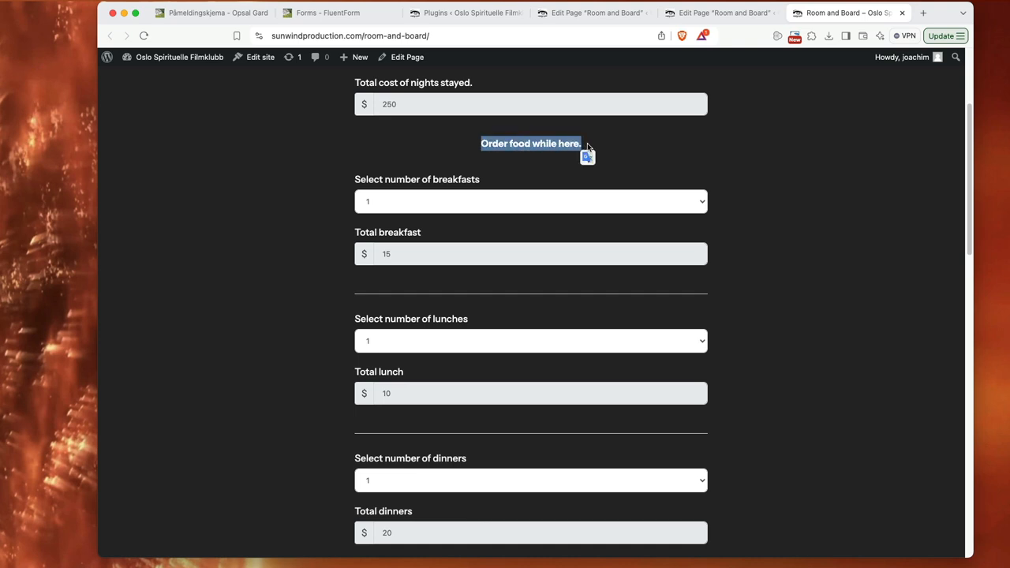
left_click(626, 147)
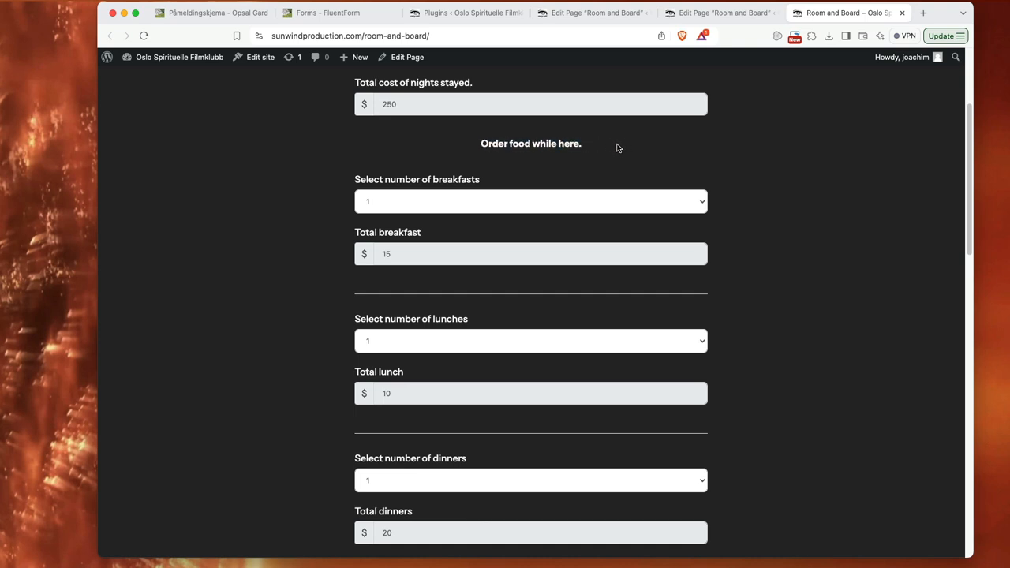
Step: Test the breakfast price calculation by choosing 2 and 3 breakfasts, and return the selection to 1
left_click(455, 202)
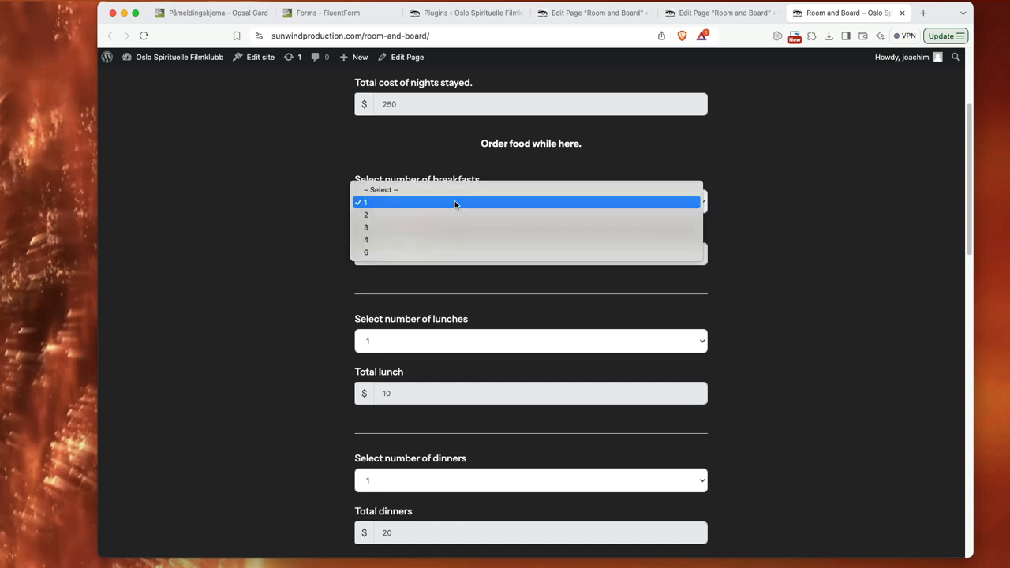
left_click(454, 203)
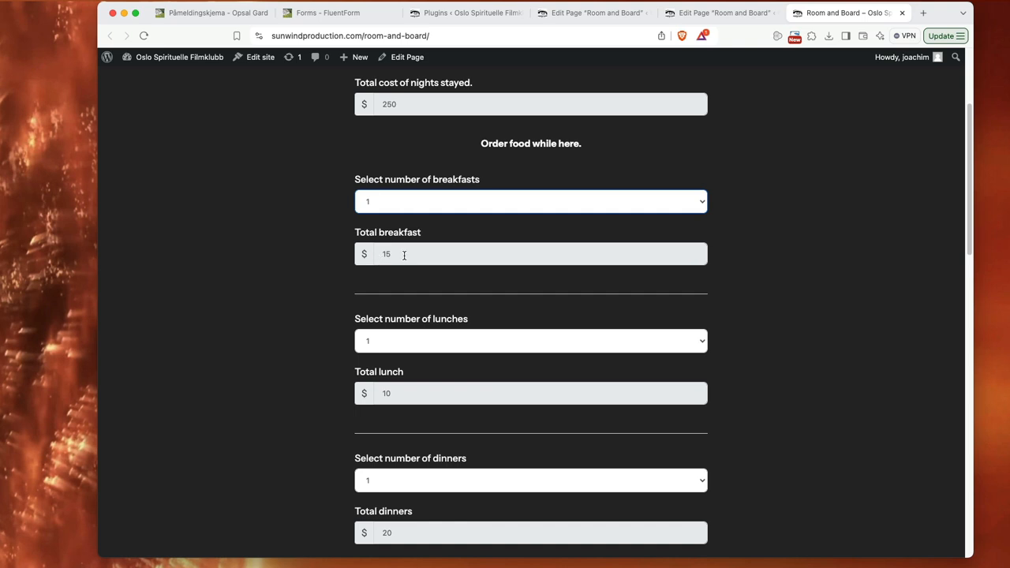
left_click(414, 202)
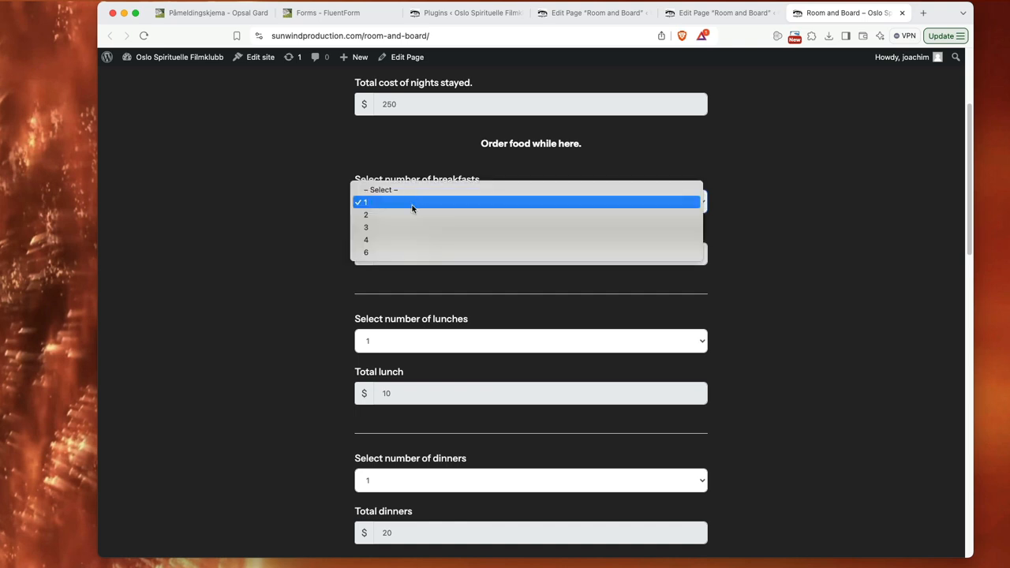
left_click(410, 213)
left_click(396, 203)
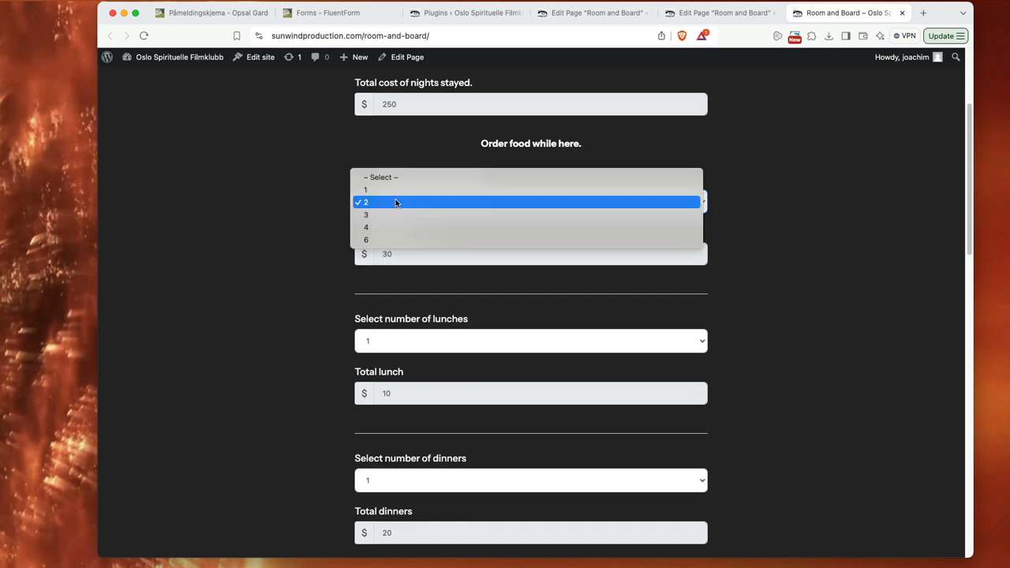
left_click(396, 215)
left_click(403, 203)
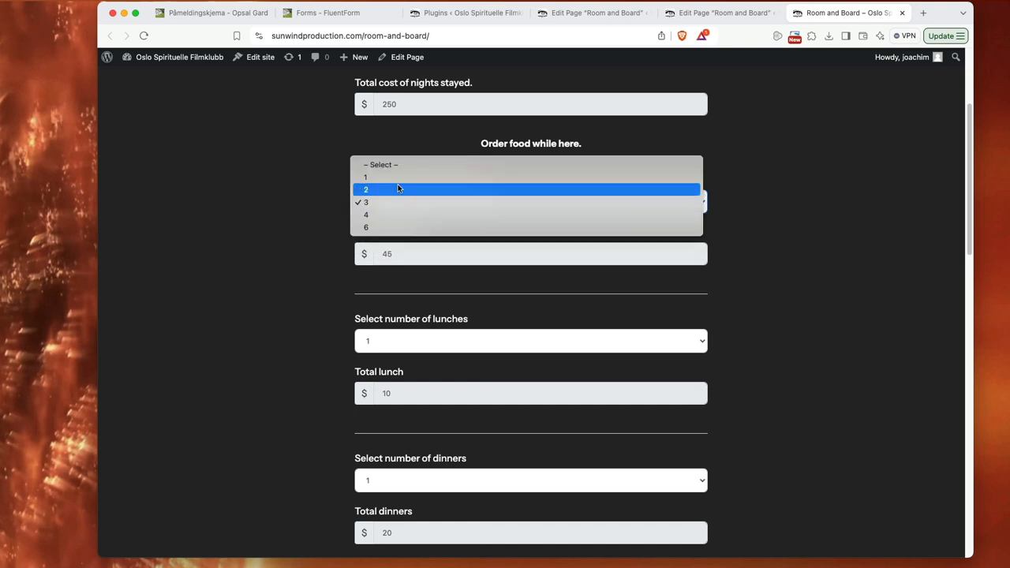
left_click(395, 177)
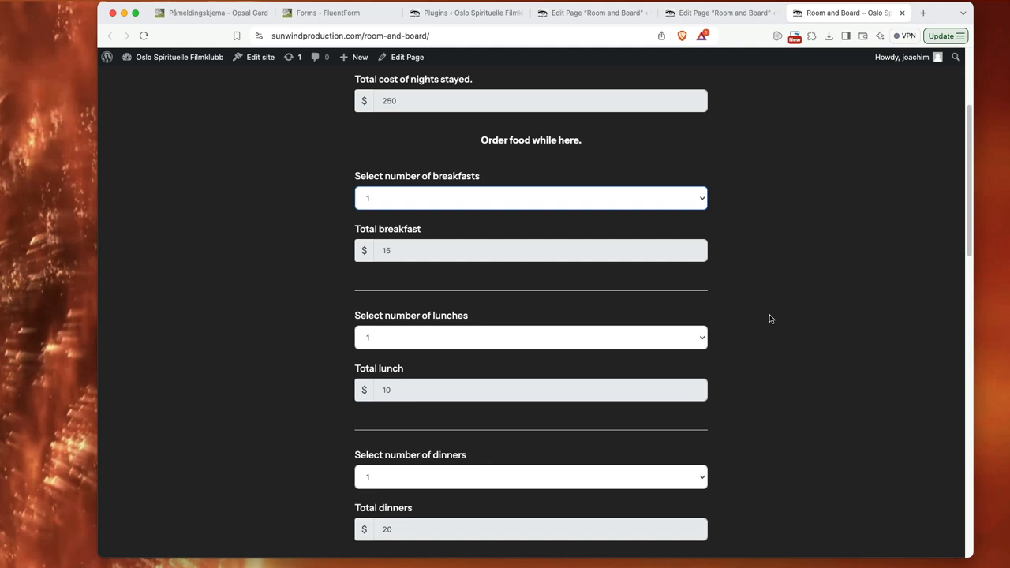
Step: Examine the lunch and dinner selectors, the food total, and how the total cost of stay combines room and food
scroll(769, 314, "down", 1)
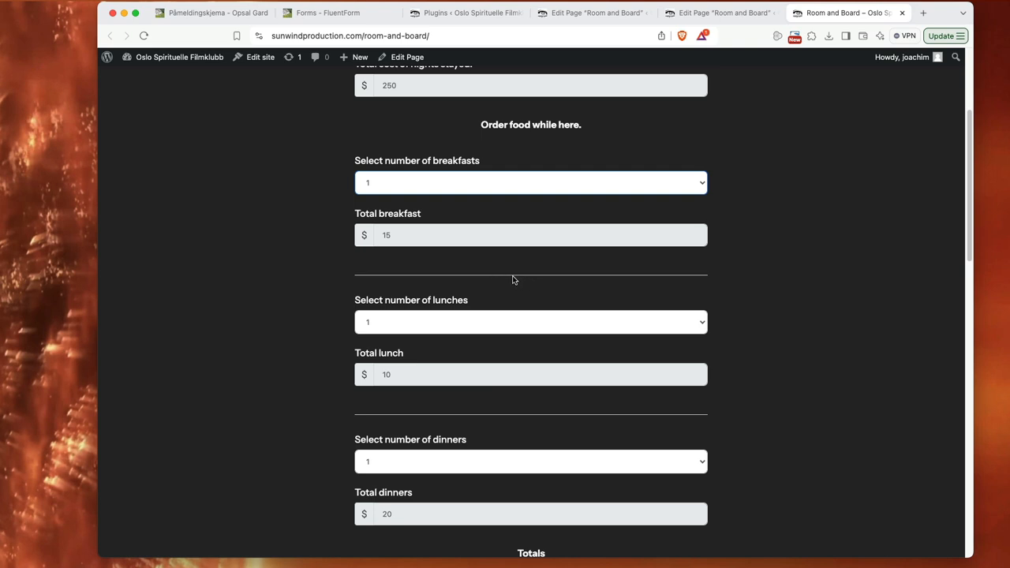
scroll(714, 334, "down", 4)
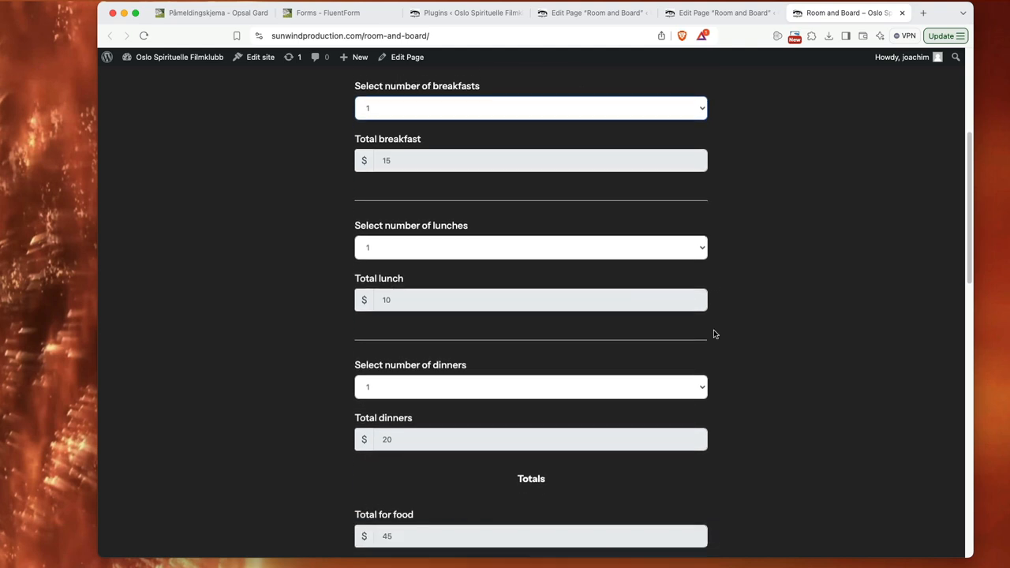
scroll(714, 334, "down", 1)
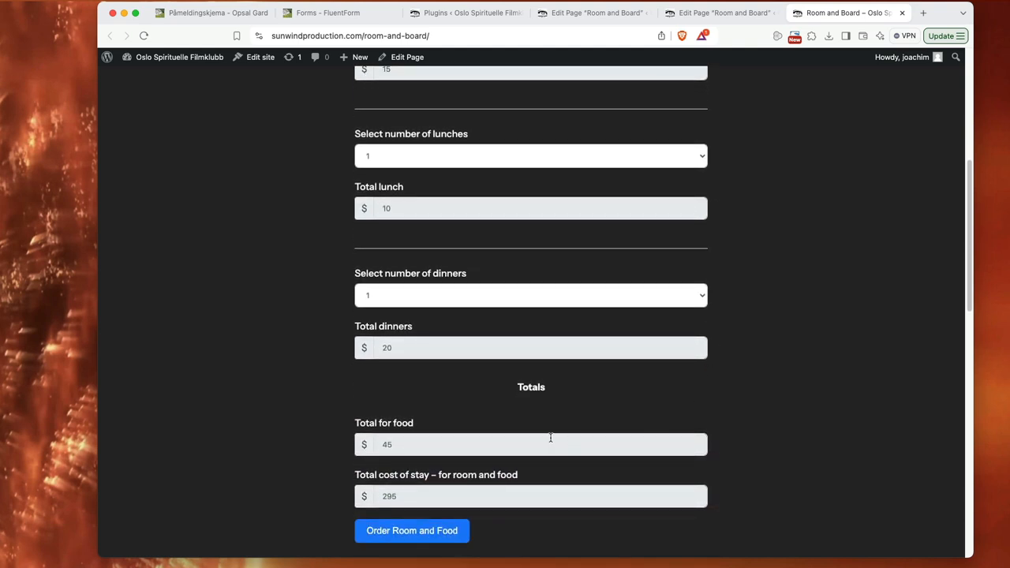
scroll(299, 408, "up", 3)
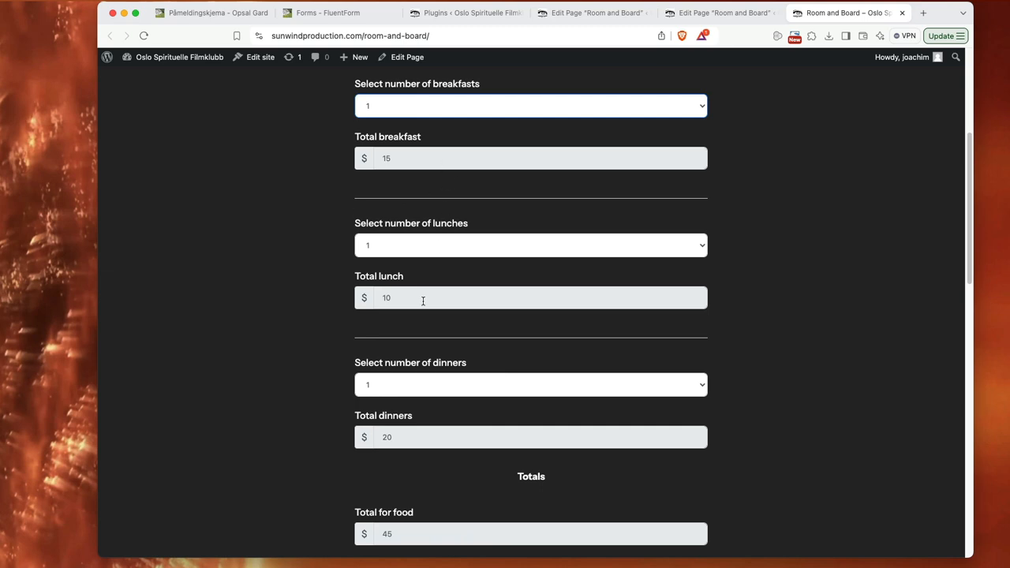
scroll(296, 411, "down", 2)
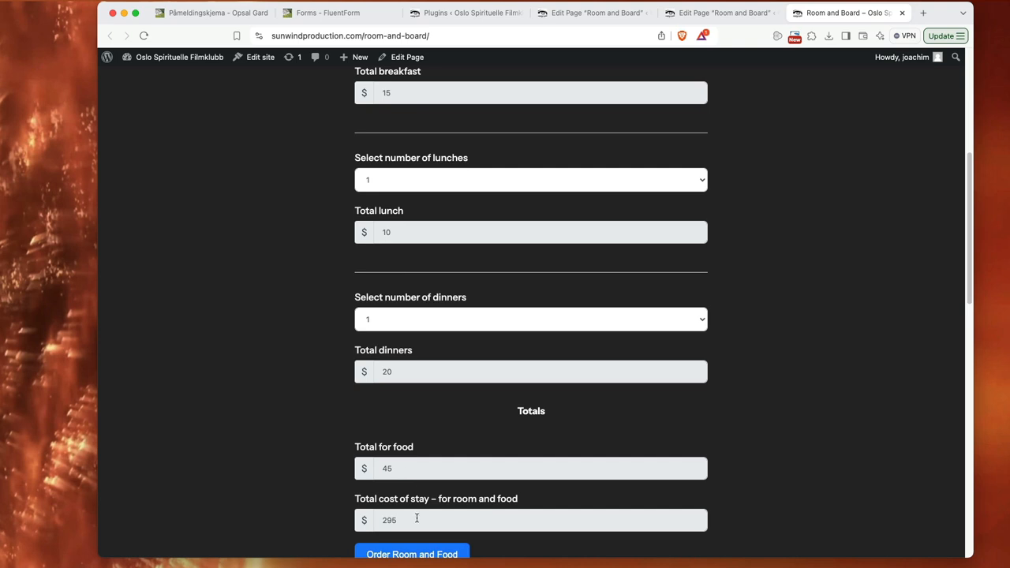
scroll(347, 416, "up", 1)
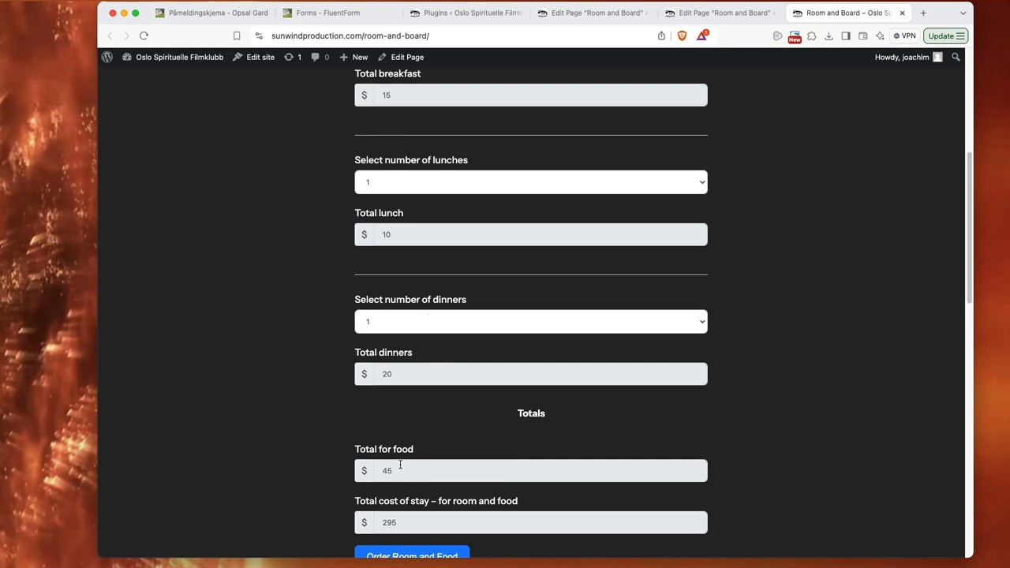
scroll(318, 388, "up", 6)
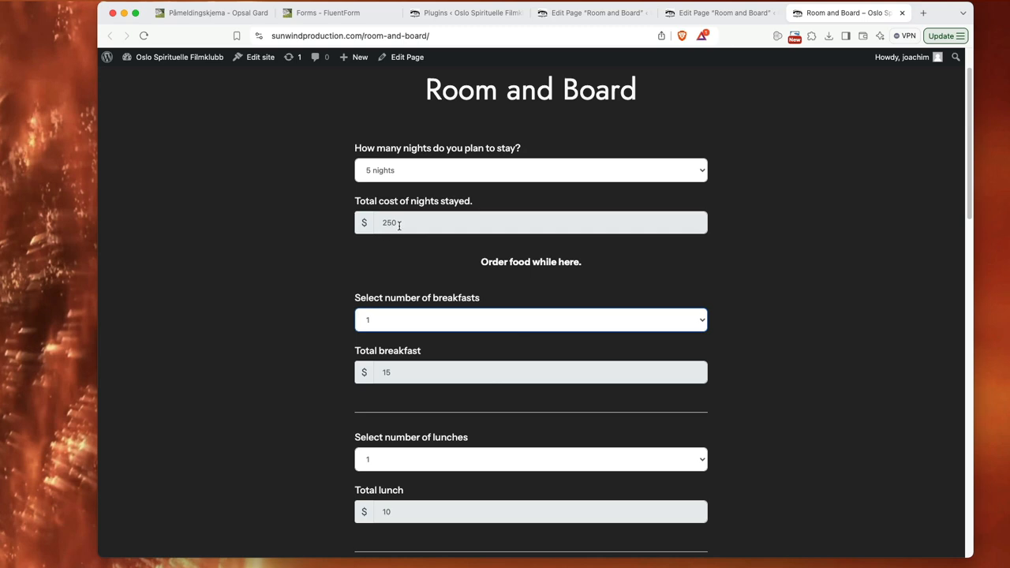
scroll(339, 410, "down", 8)
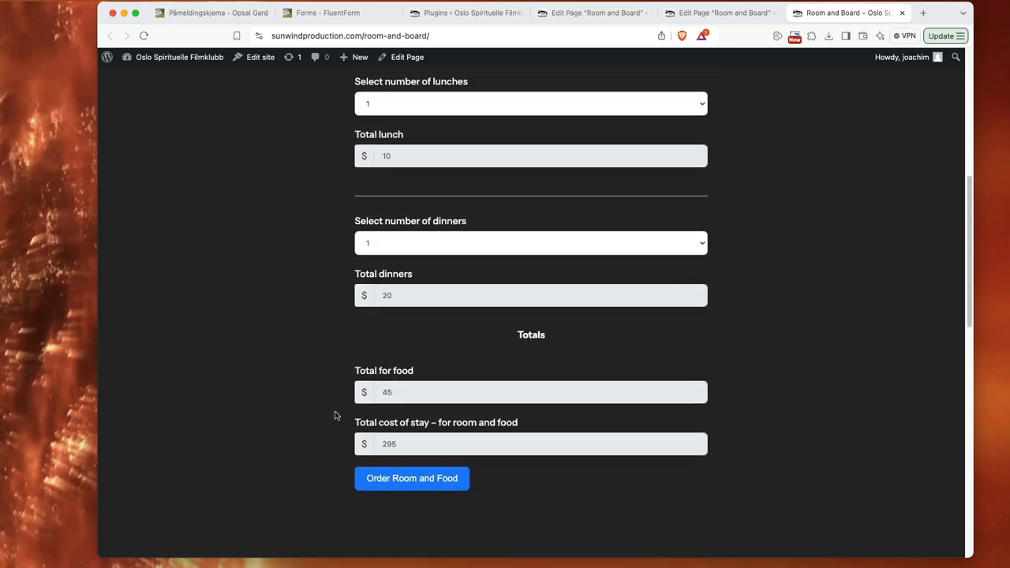
left_click_drag(409, 444, 375, 444)
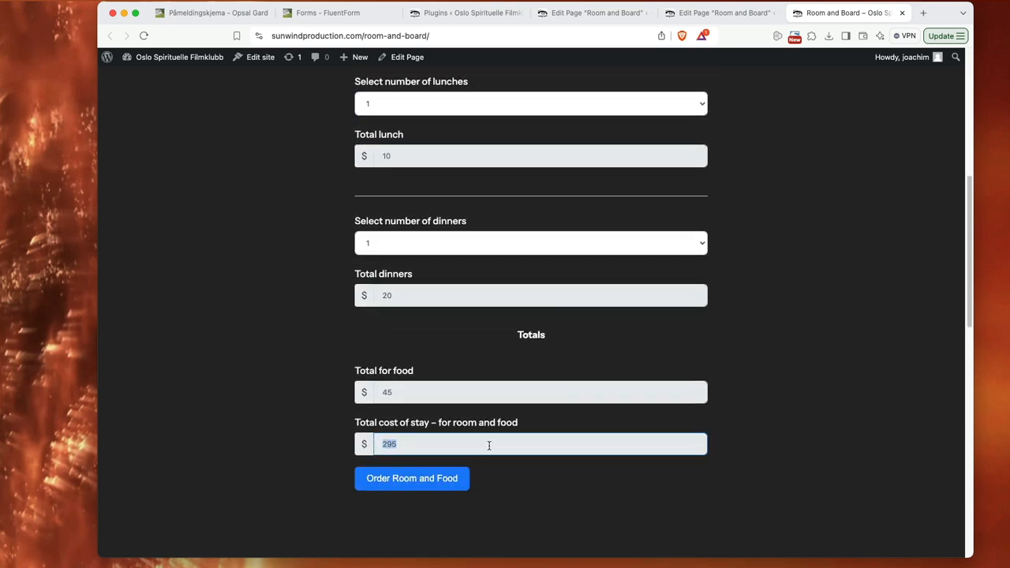
left_click(738, 433)
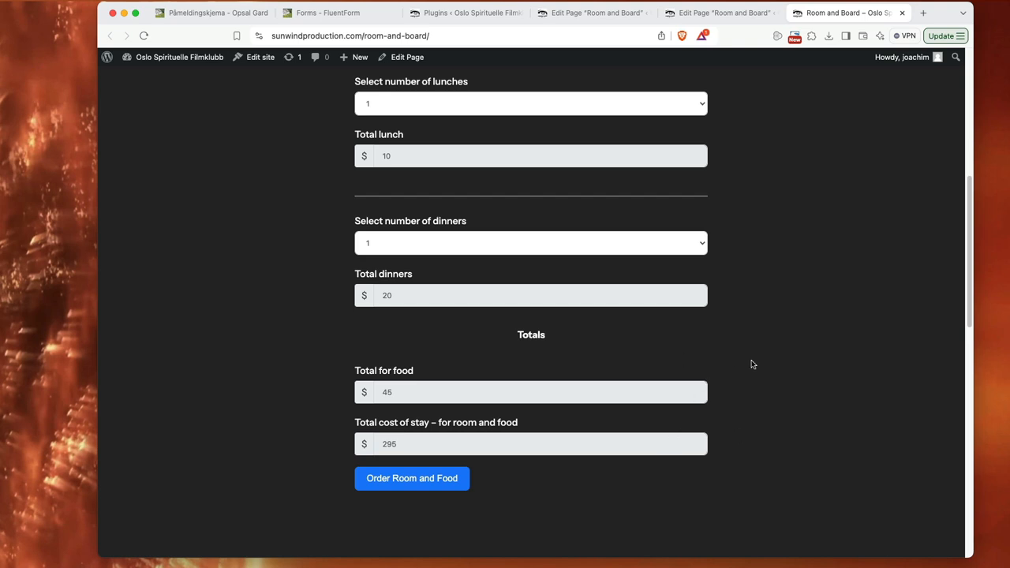
scroll(749, 363, "up", 1)
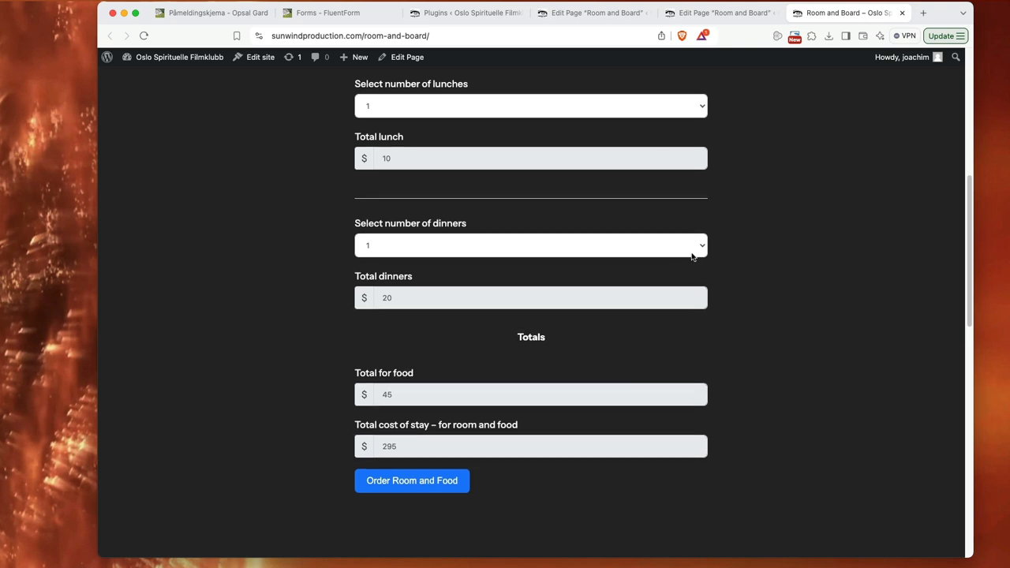
Step: Open the "Room and food" form from the Fluent Forms Pro form list for editing
left_click(567, 15)
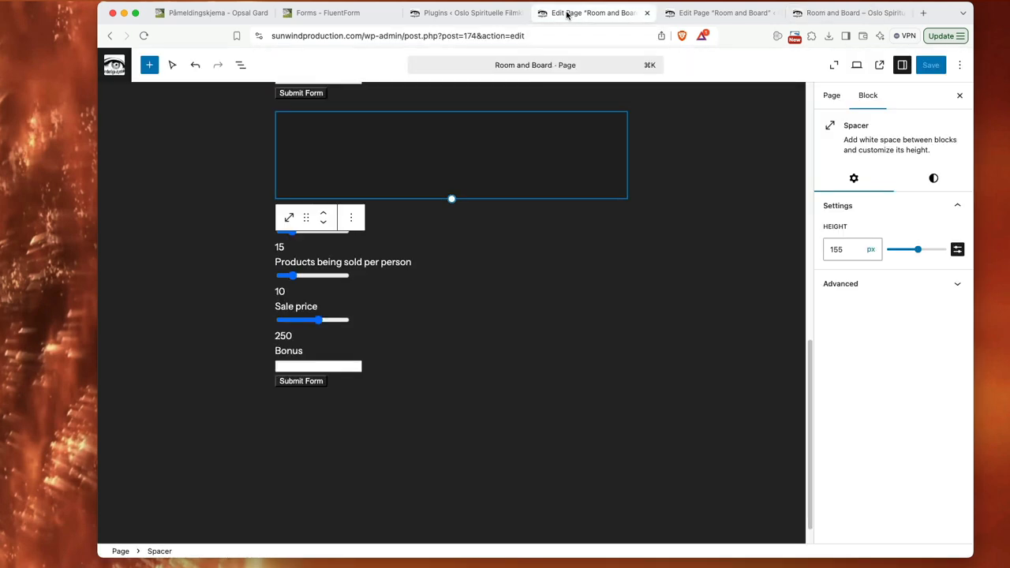
left_click(462, 15)
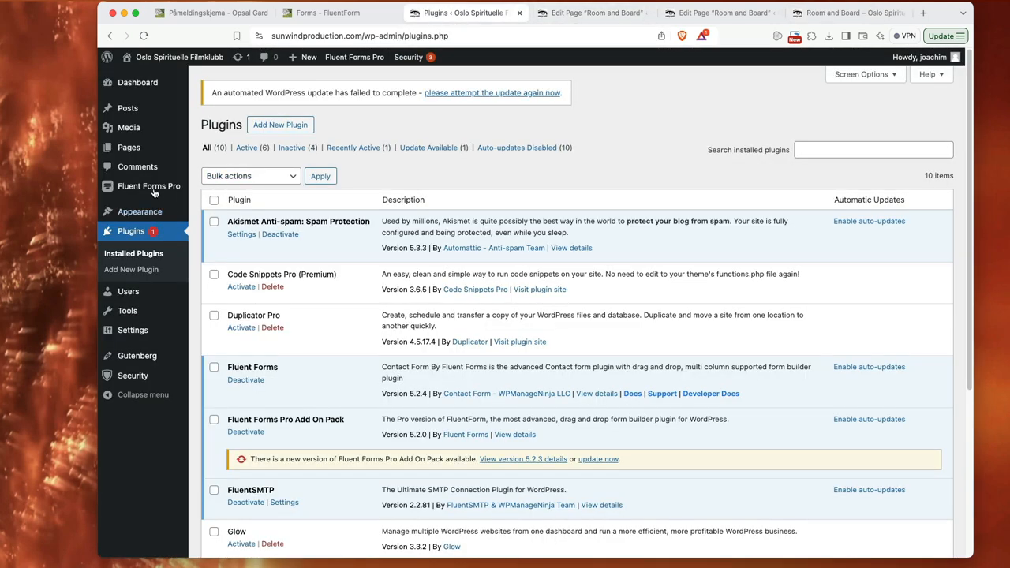
mouse_move(148, 190)
left_click(207, 189)
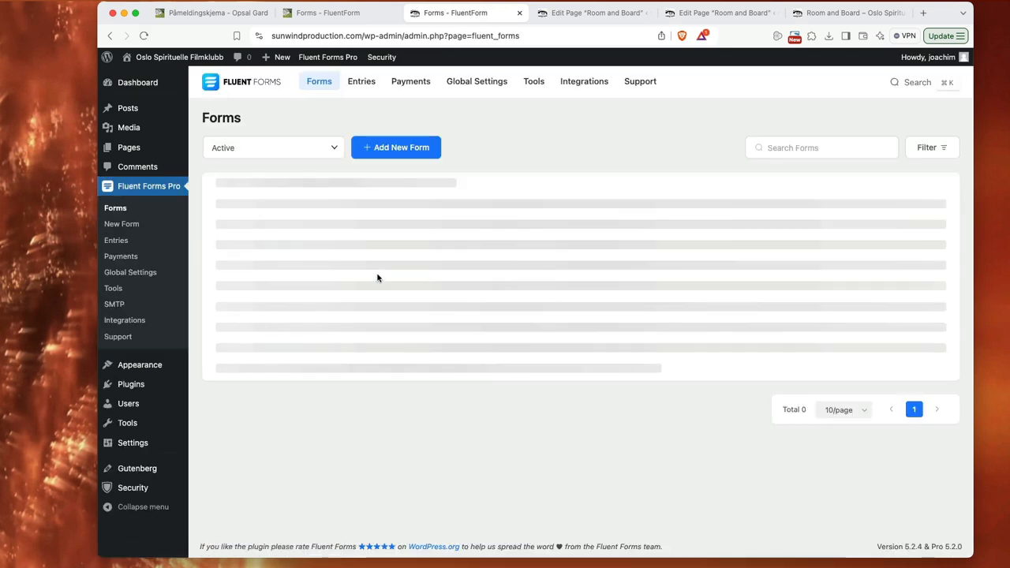
mouse_move(376, 271)
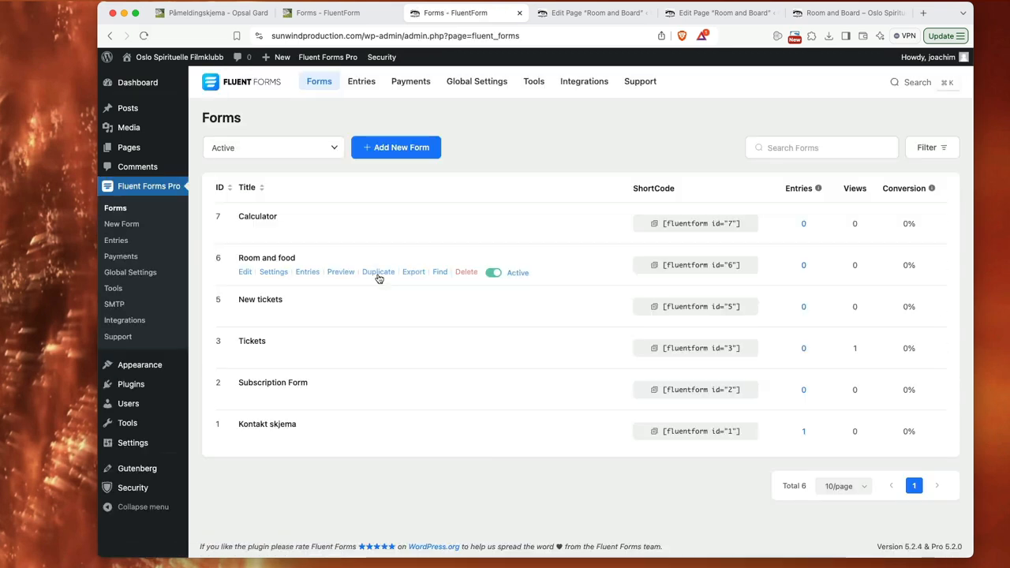
left_click(245, 272)
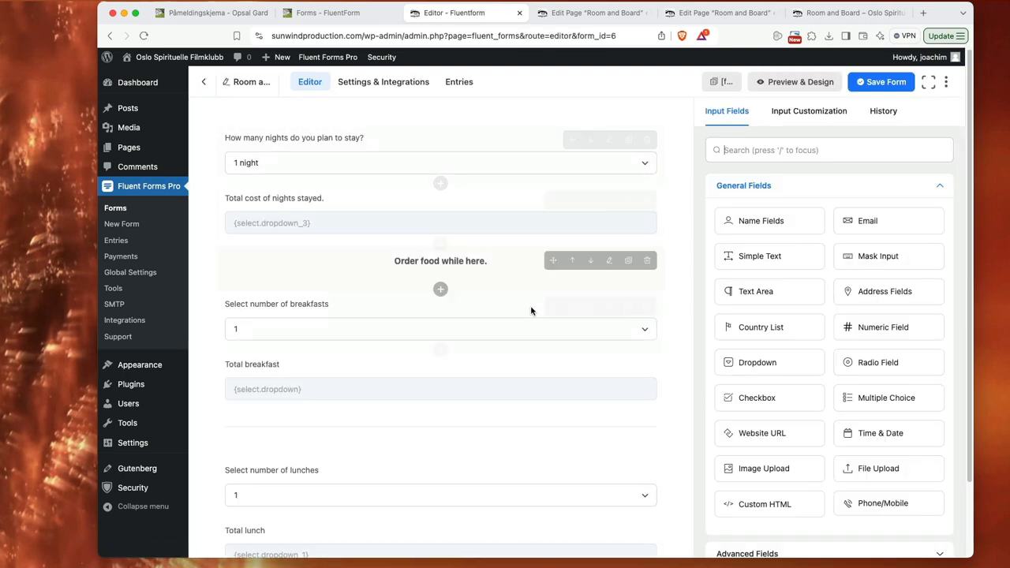
Step: Inspect the options of the "How many nights do you plan to stay?" dropdown, keeping 1 night as default and calculation values enabled
left_click(488, 157)
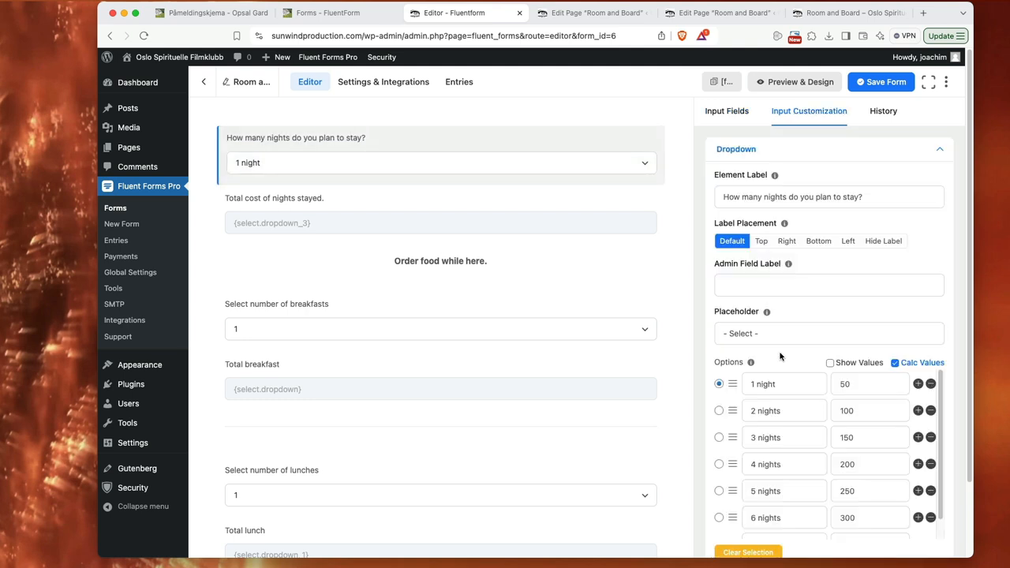
left_click(719, 410)
left_click(719, 384)
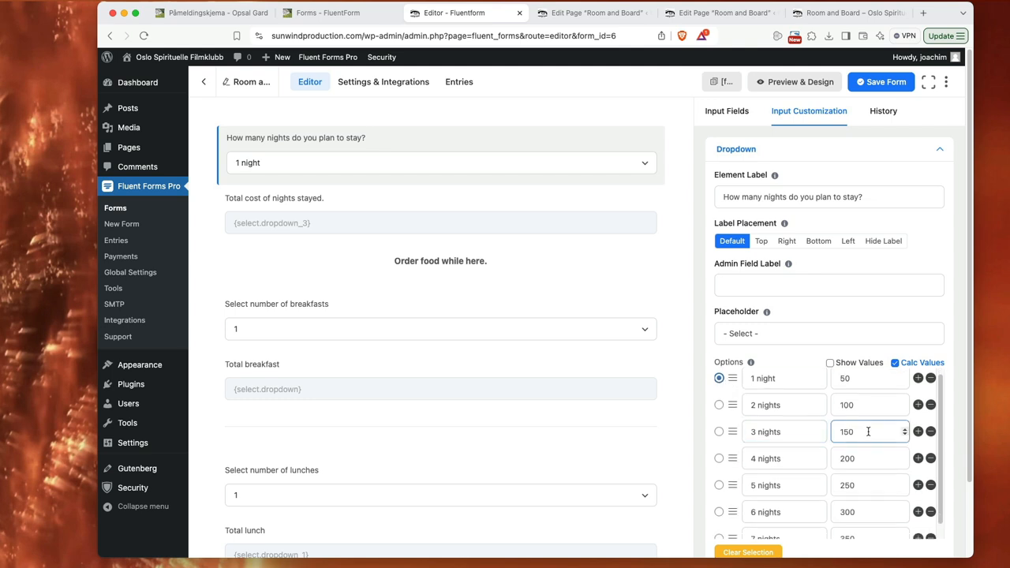
left_click(895, 364)
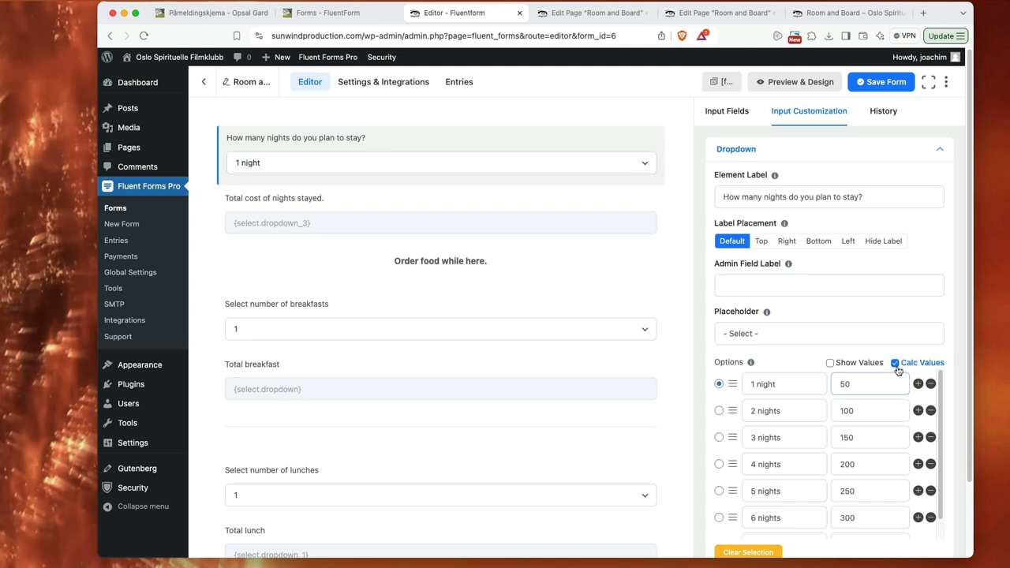
left_click(895, 364)
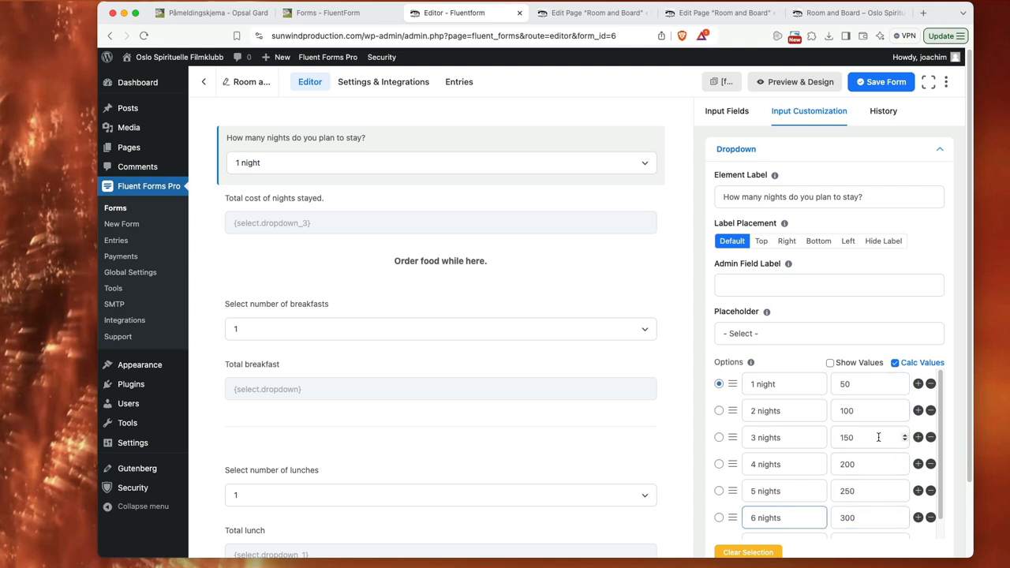
Step: Examine the "Total cost of nights stayed." numeric field's settings, including its prefix label and calculation expression
left_click(504, 206)
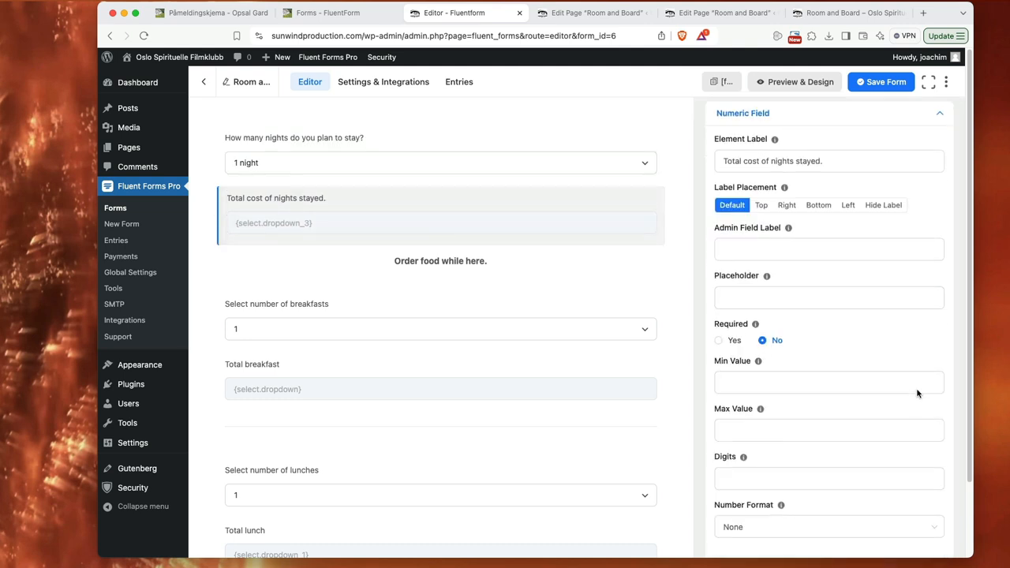
scroll(927, 469, "down", 3)
left_click(845, 494)
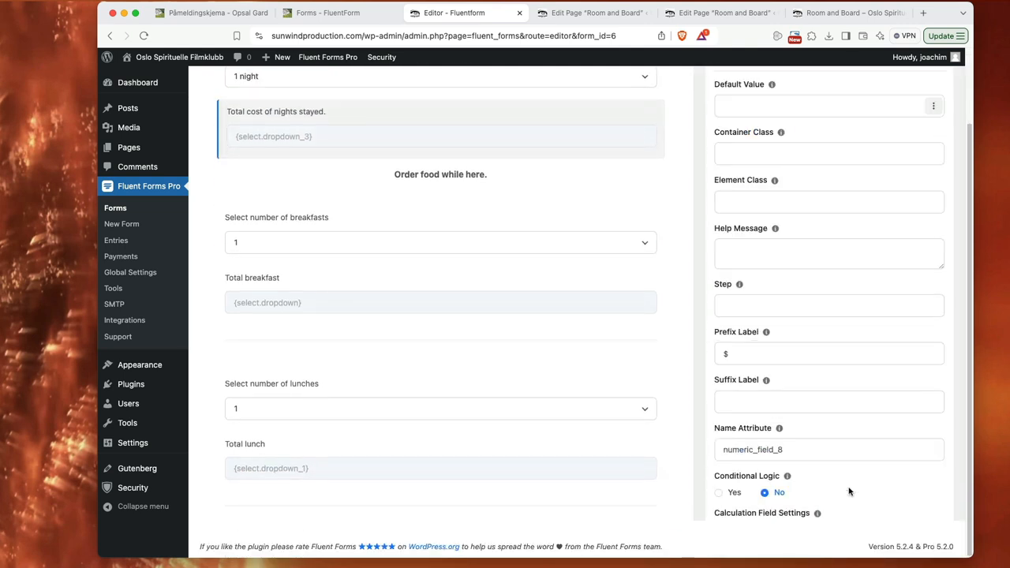
scroll(888, 444, "down", 4)
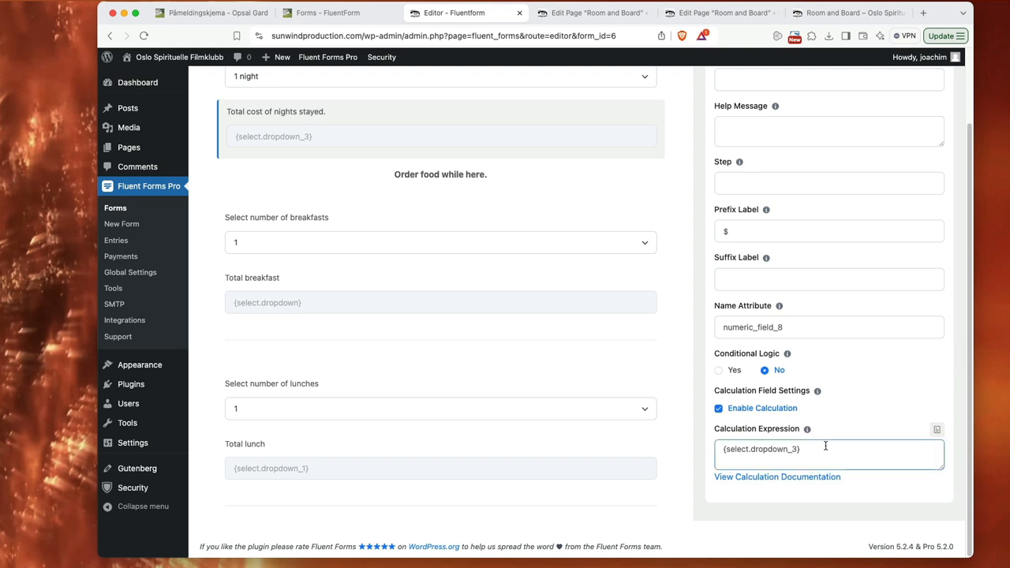
Step: Insert the "How many nights do you plan to stay?" field into the nights total's calculation expression, and delete the duplicate reference
left_click(937, 431)
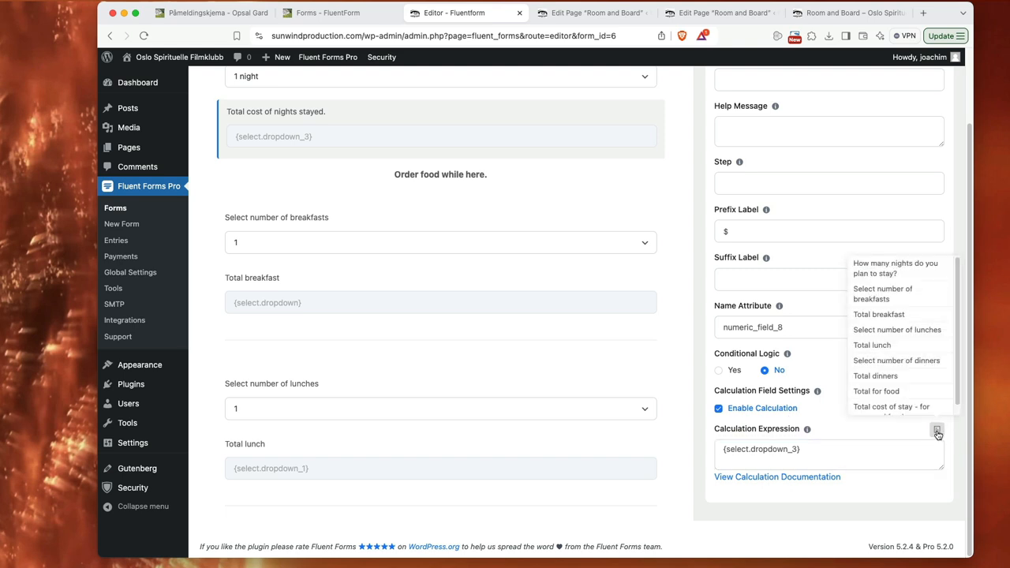
left_click(895, 273)
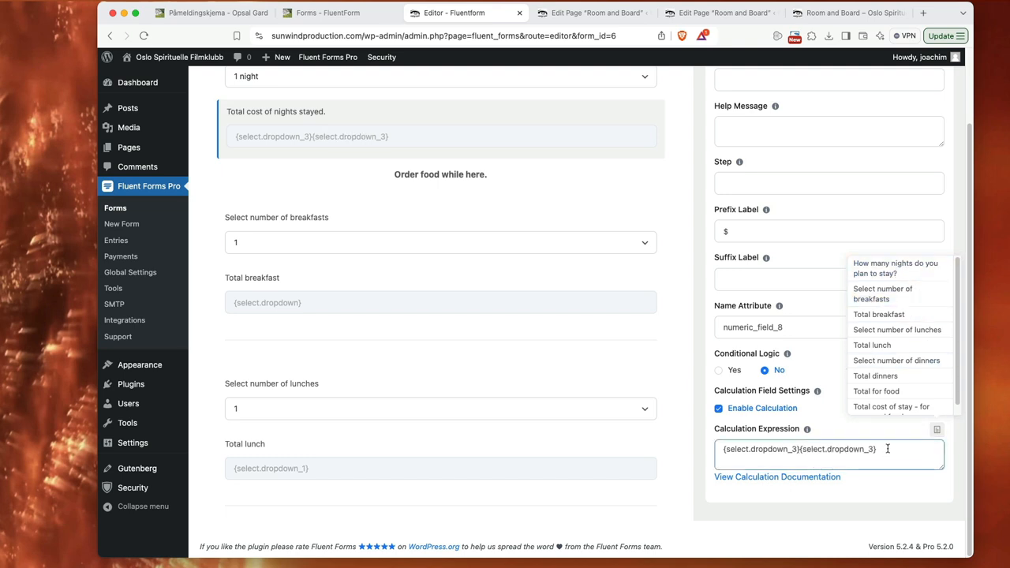
left_click_drag(886, 448, 802, 449)
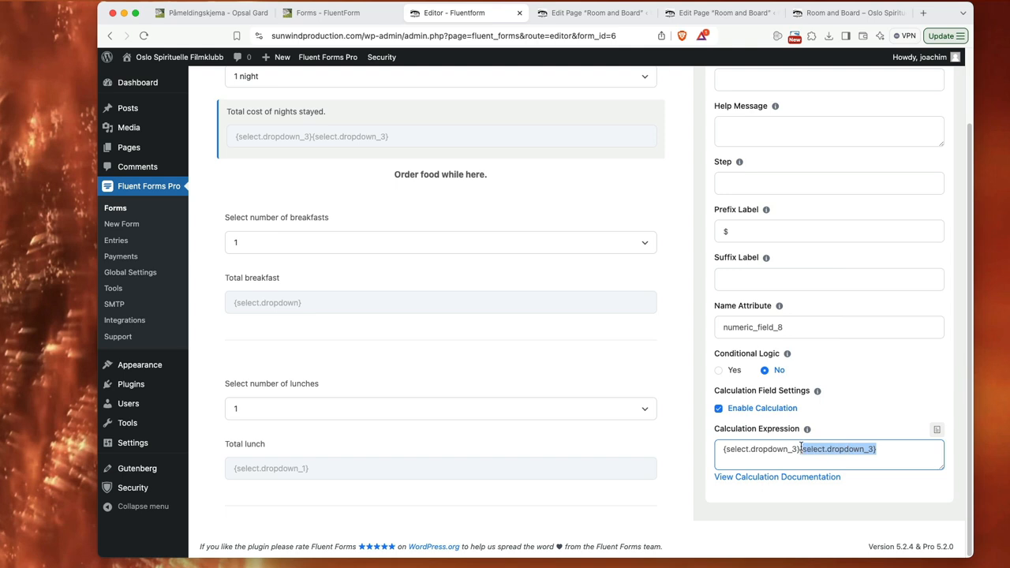
key("BackSpace")
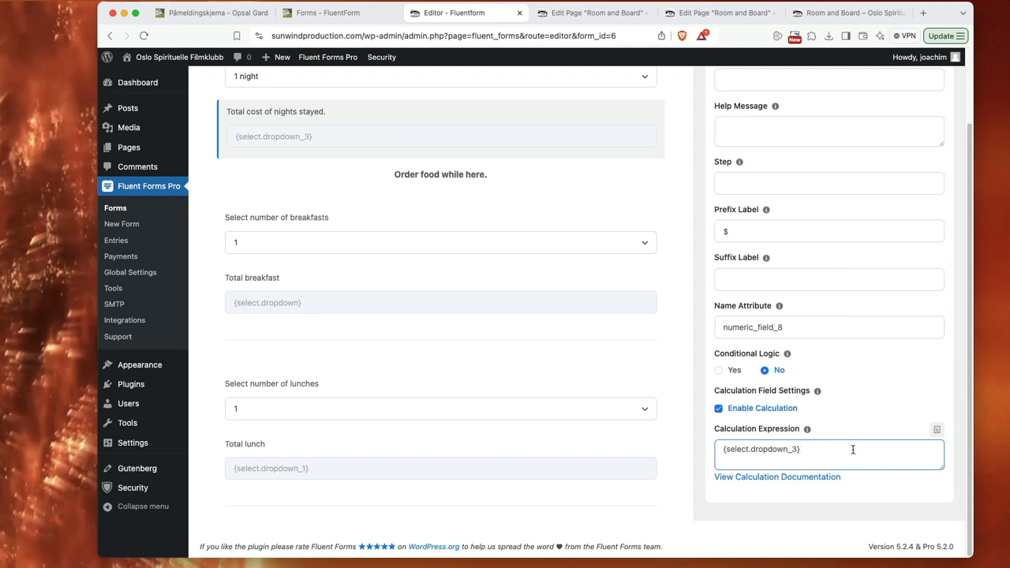
Step: Review the option labels and calculation values of the "How many nights do you plan to stay?" dropdown, including the 3 nights row
scroll(568, 363, "up", 2)
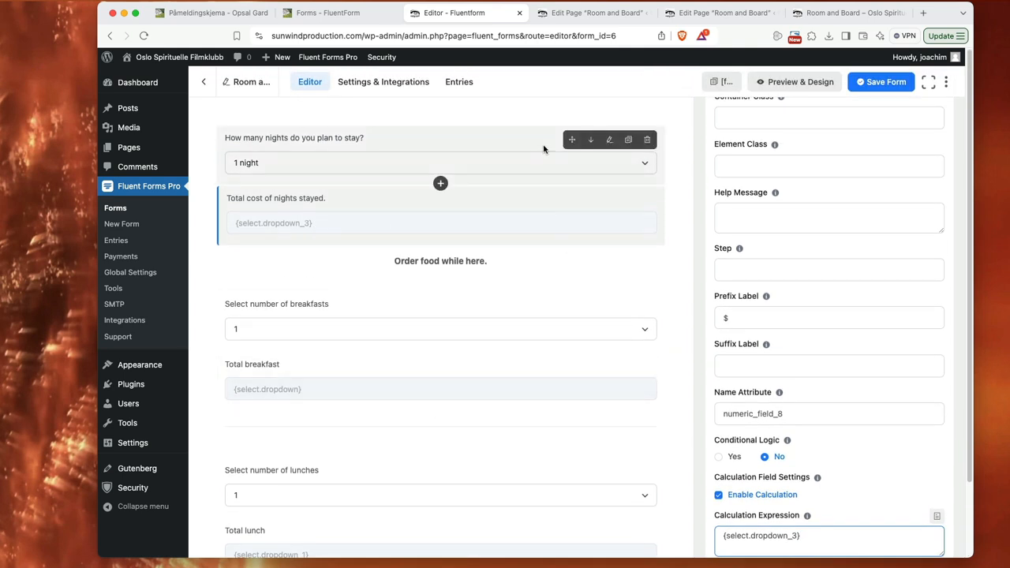
left_click(543, 144)
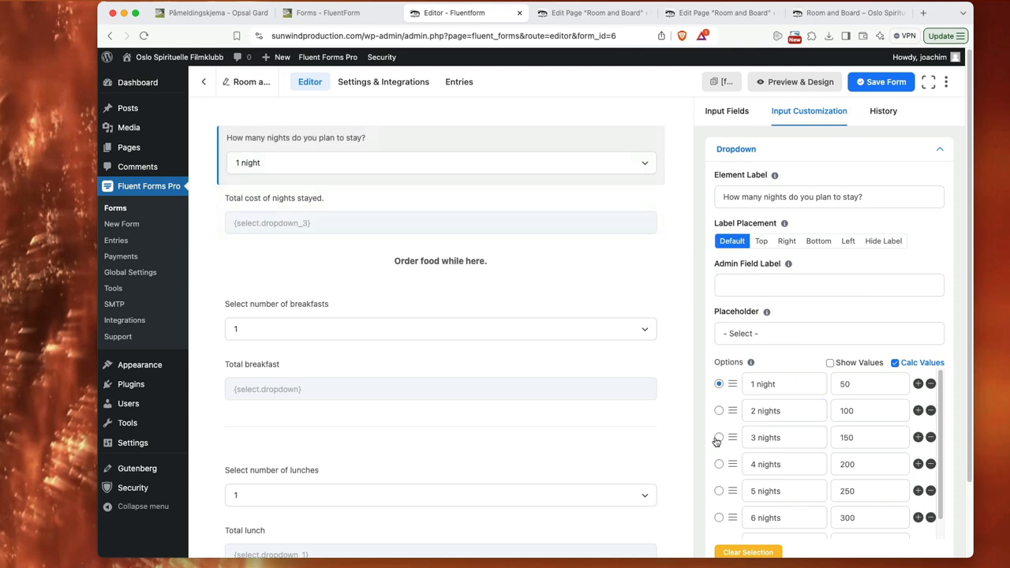
left_click(775, 437)
left_click(853, 444)
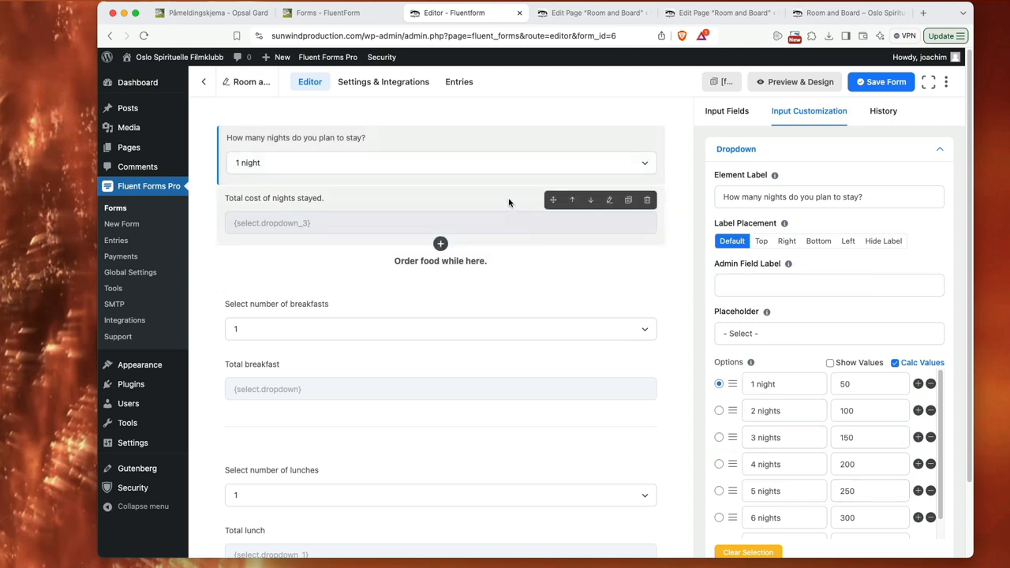
Step: Examine the calculation expression of the "Total cost of nights stayed." field and the list of form fields available for it
left_click(478, 198)
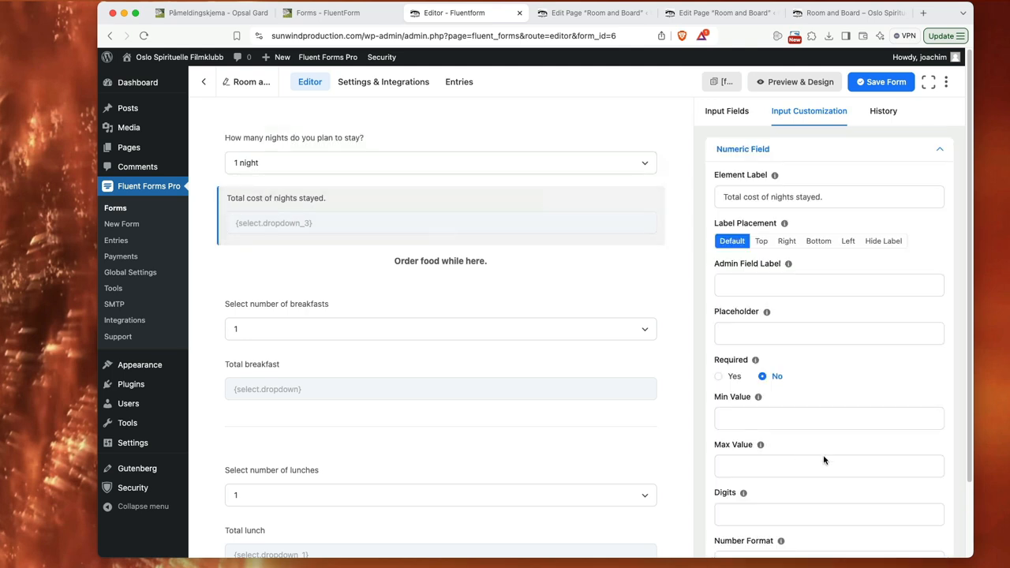
scroll(864, 500, "down", 5)
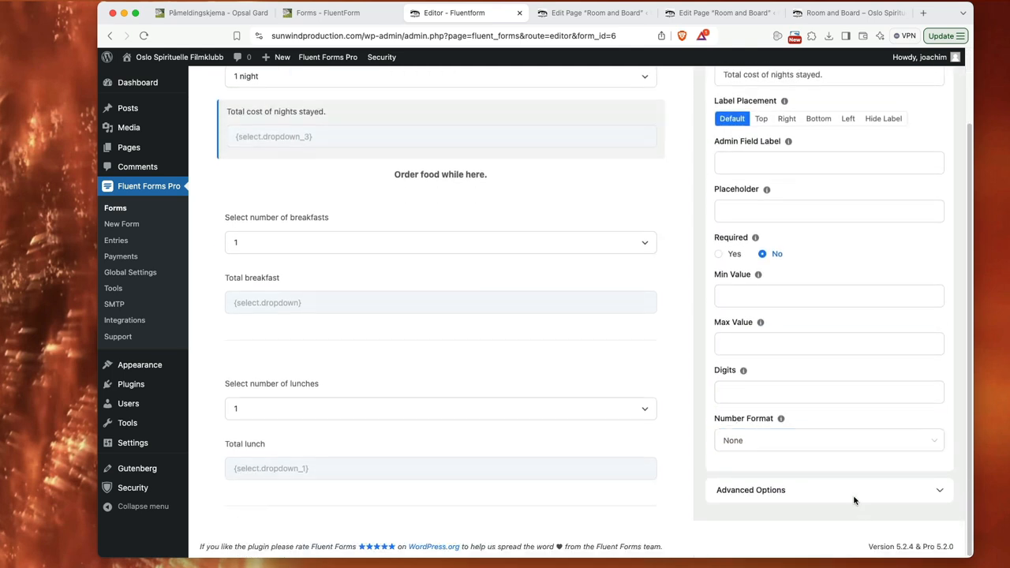
left_click(854, 501)
scroll(864, 473, "down", 8)
left_click(912, 444)
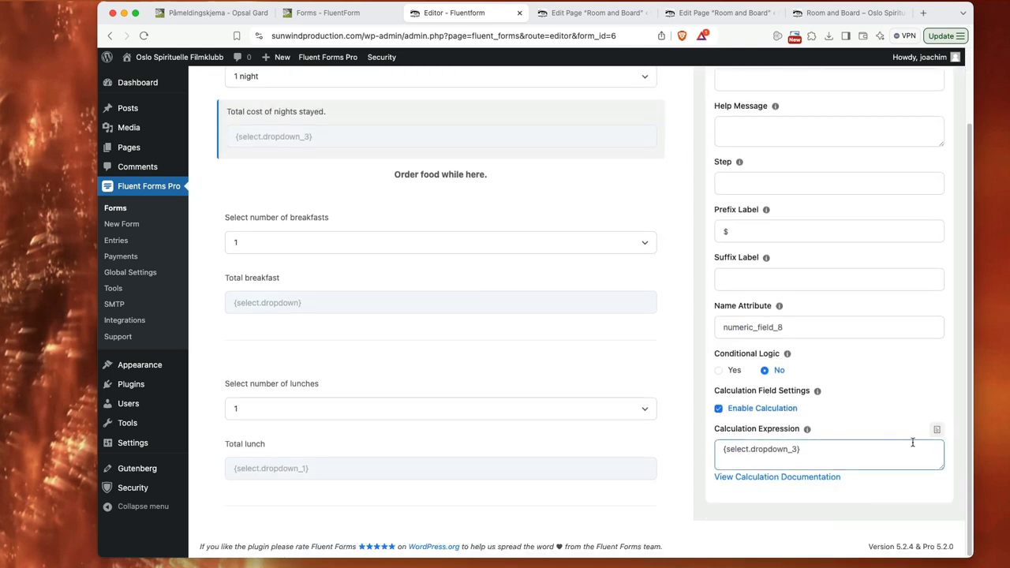
left_click(936, 430)
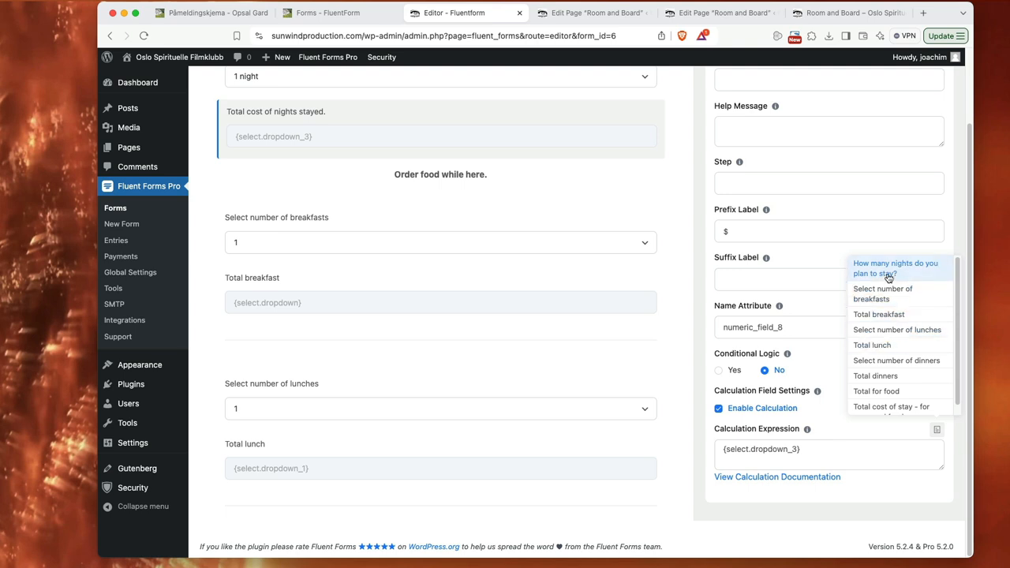
left_click(828, 448)
left_click_drag(821, 448, 724, 449)
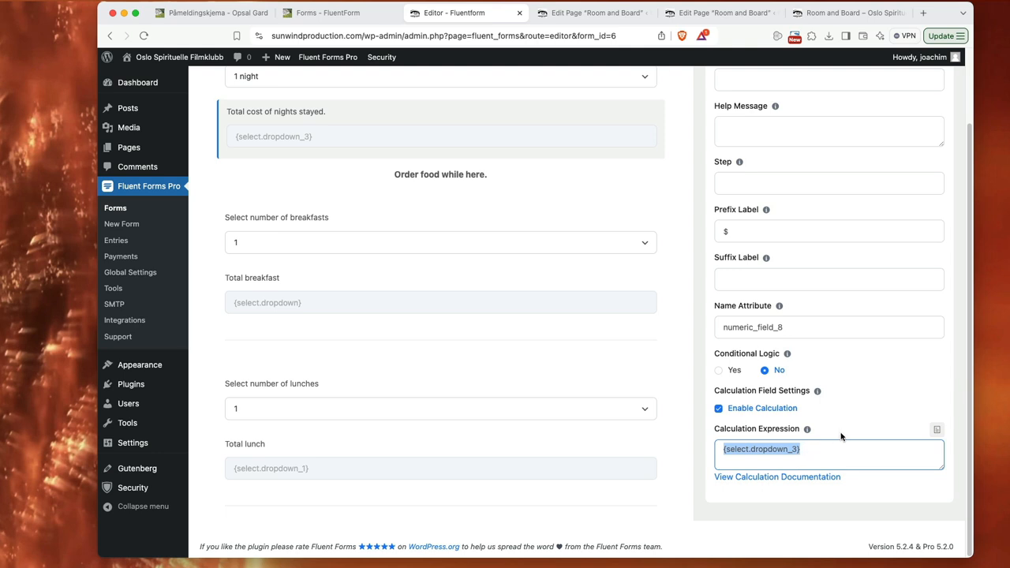
Step: Check the prefix label in the advanced options of the "Total cost of nights stayed." field
scroll(841, 437, "up", 5)
scroll(597, 304, "up", 3)
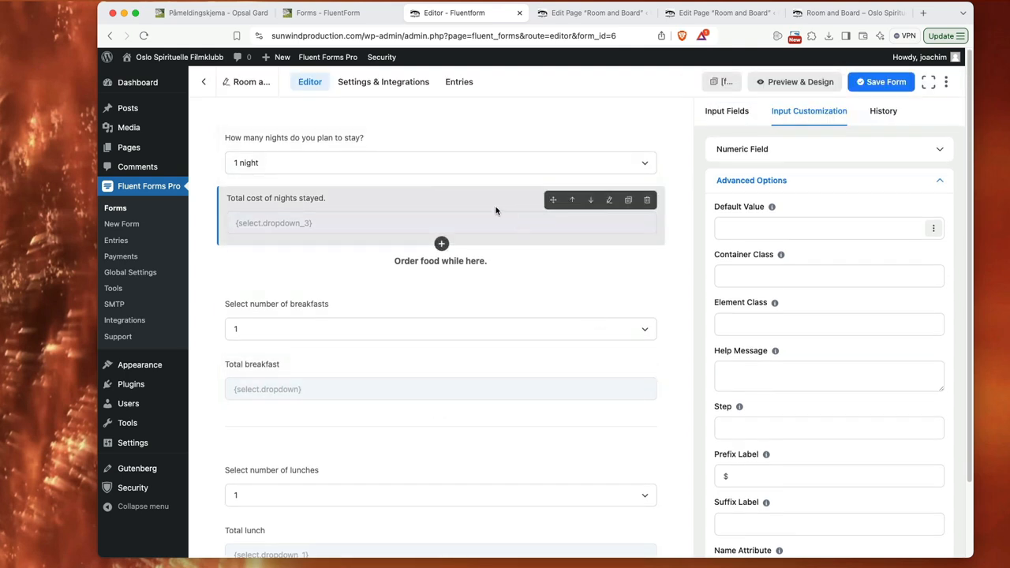
scroll(891, 423, "down", 3)
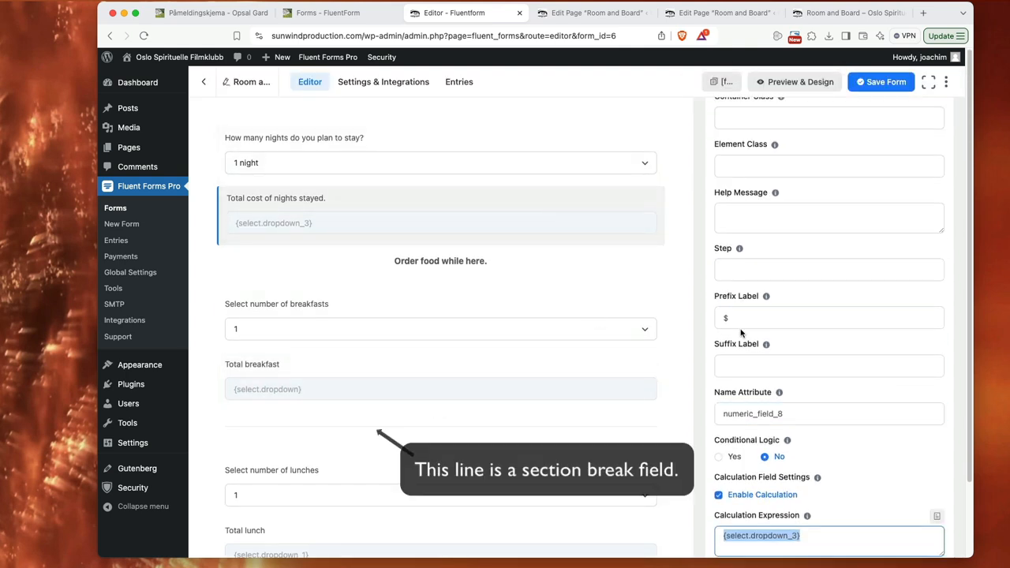
left_click_drag(727, 318, 717, 318)
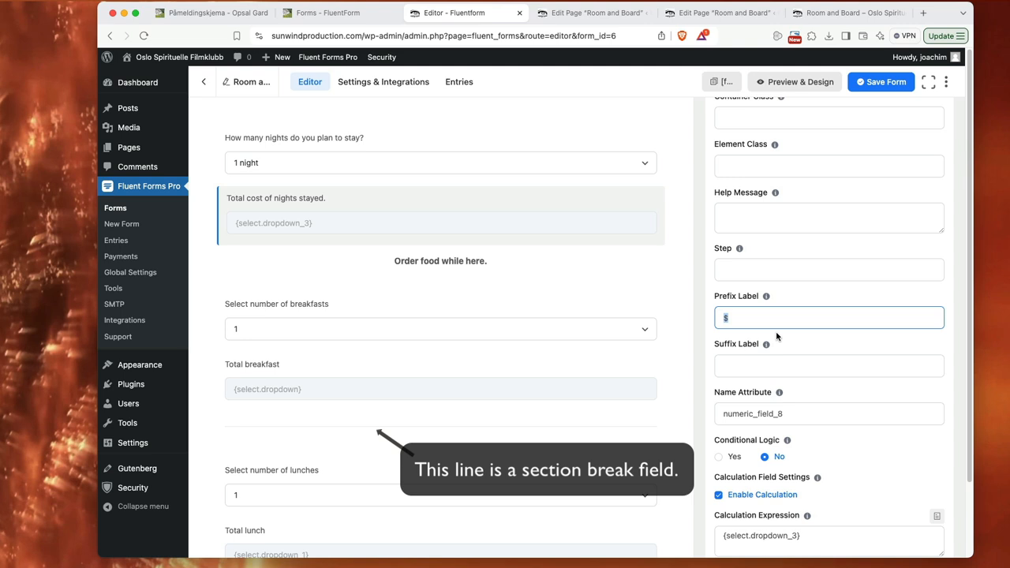
Step: Inspect the custom HTML block that holds the "Order food while here." heading
left_click(535, 273)
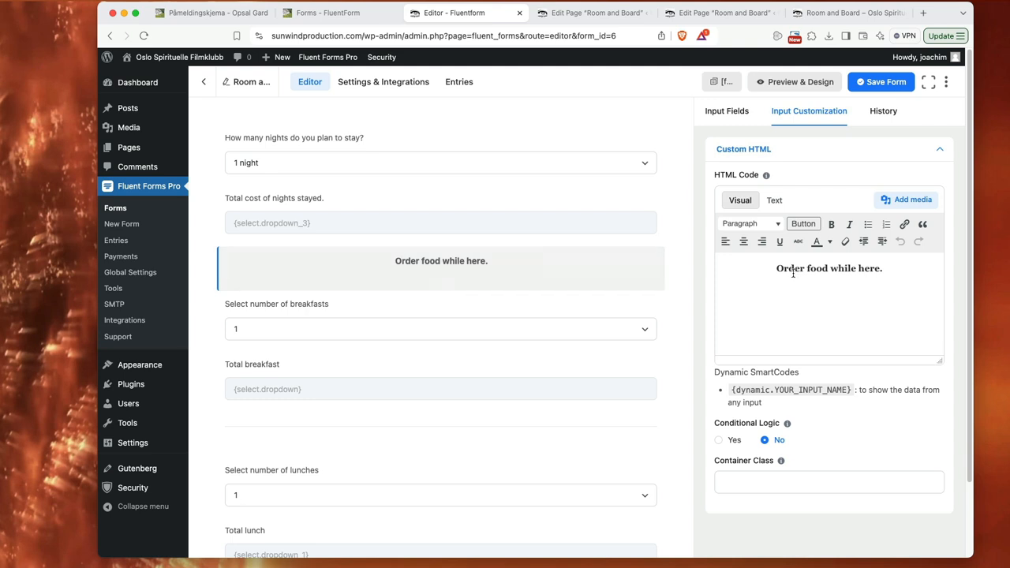
left_click_drag(777, 268, 889, 270)
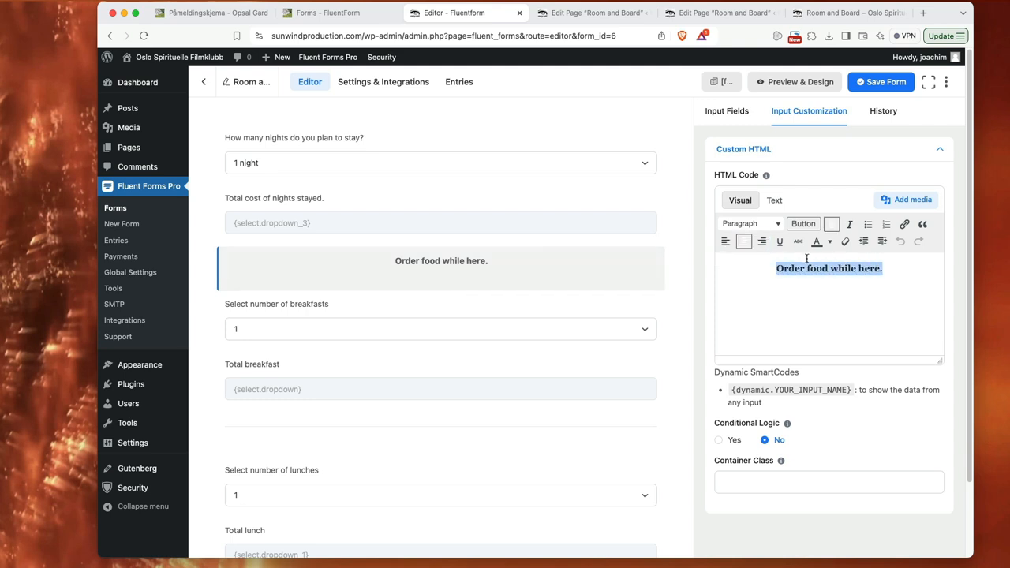
left_click(832, 268)
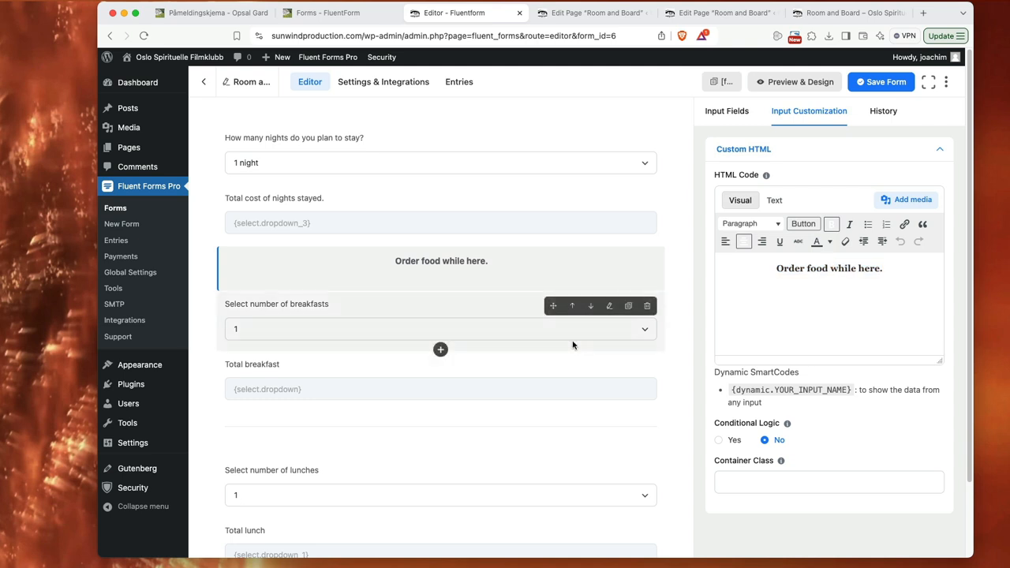
Step: Inspect the breakfast dropdown's options and calculation values, and view the advanced options of the "Total breakfast" field
left_click(480, 312)
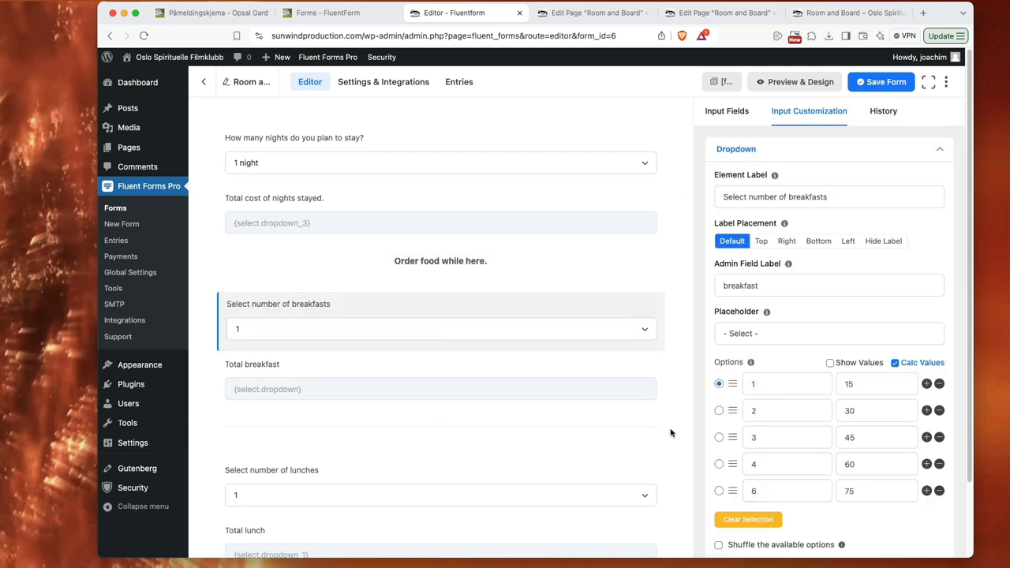
left_click(493, 372)
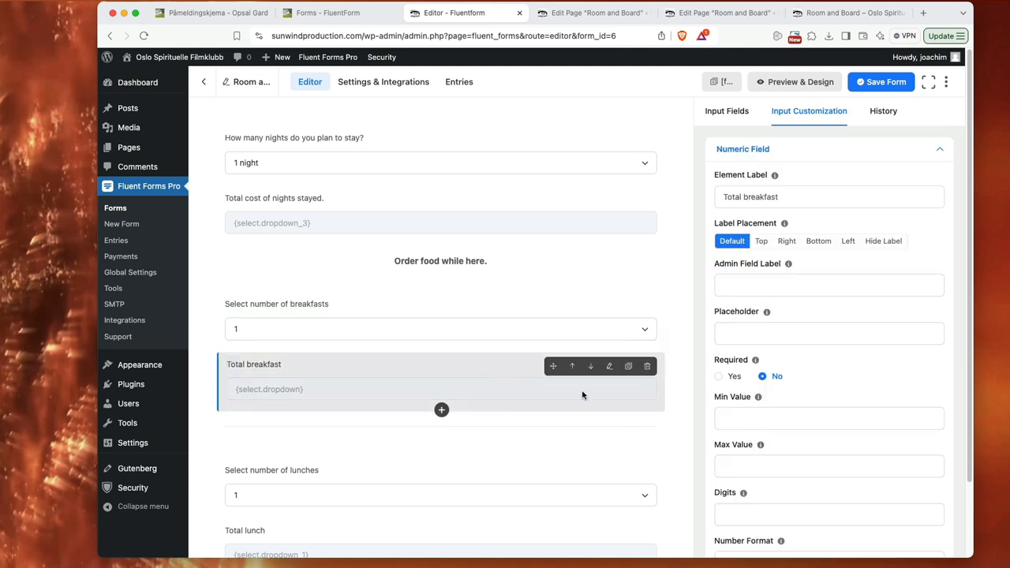
scroll(857, 477, "down", 5)
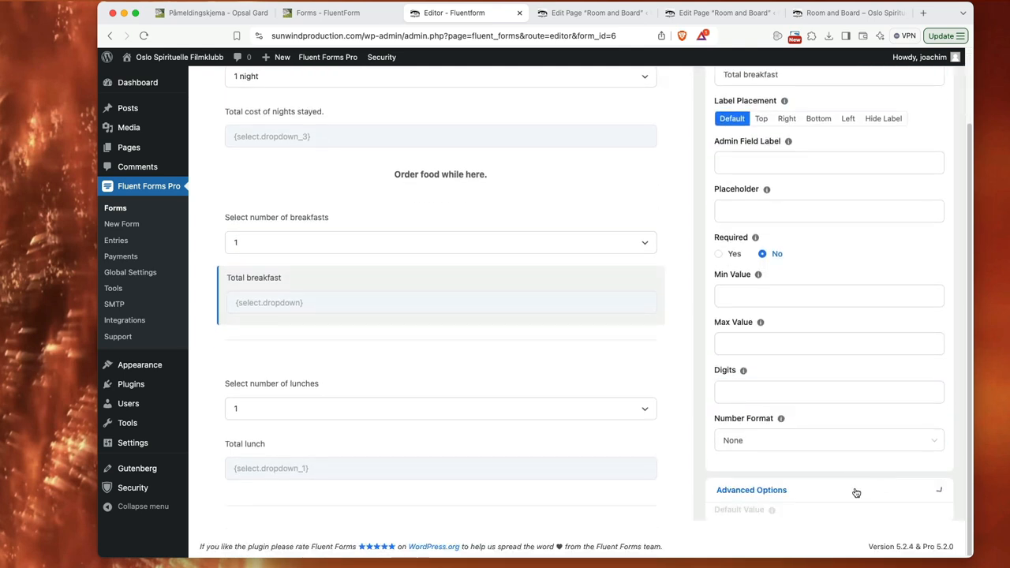
scroll(856, 493, "down", 10)
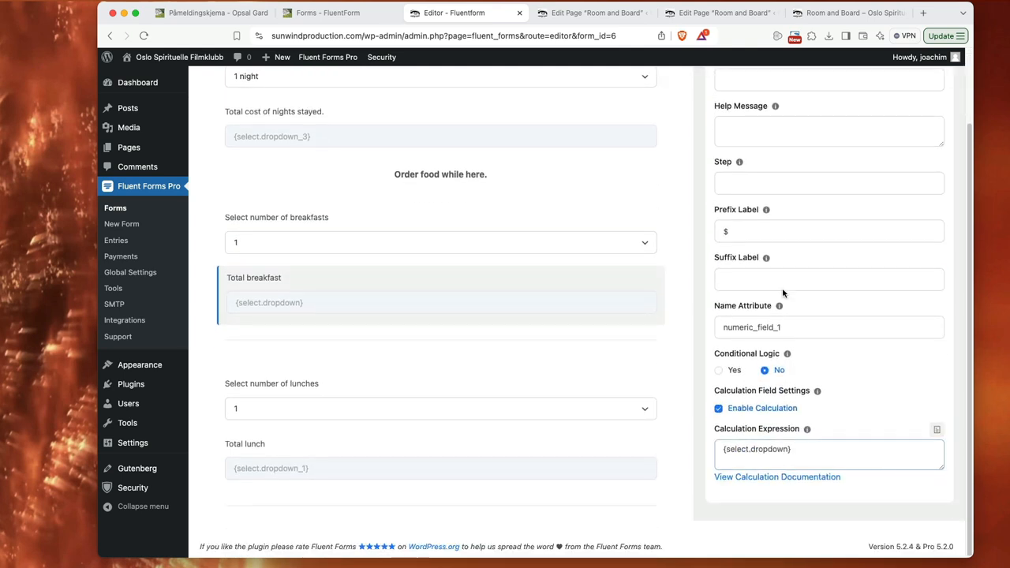
Step: Insert the "Select number of breakfasts" field into the breakfast total's calculation expression, and delete the duplicate reference
left_click(935, 432)
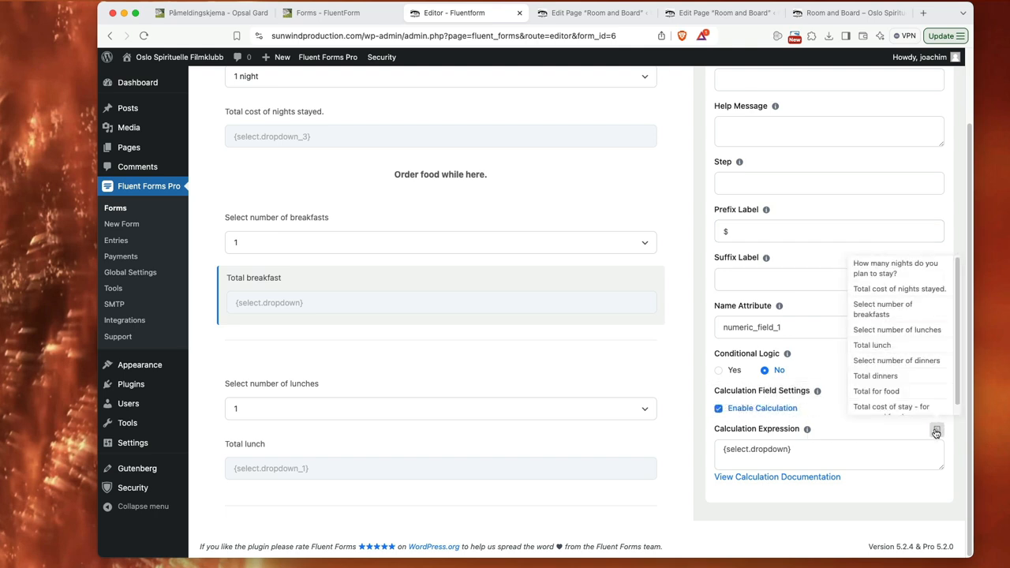
left_click(883, 309)
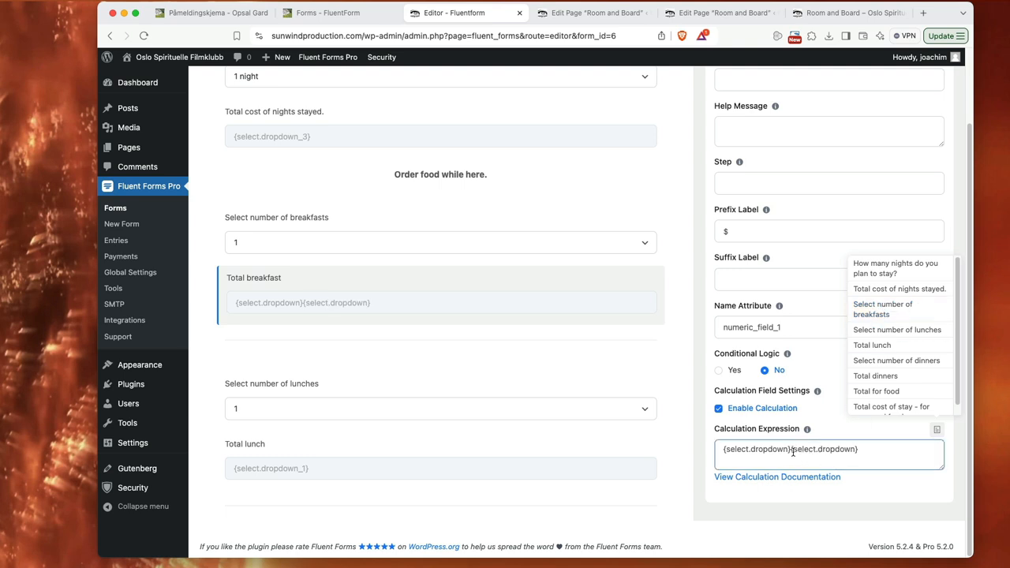
left_click_drag(791, 449, 860, 449)
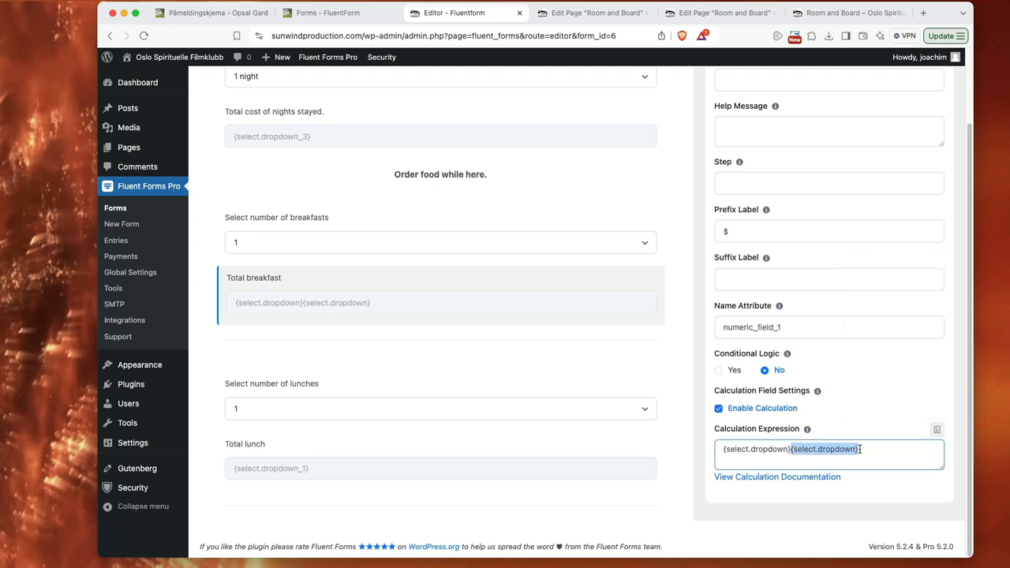
key("BackSpace")
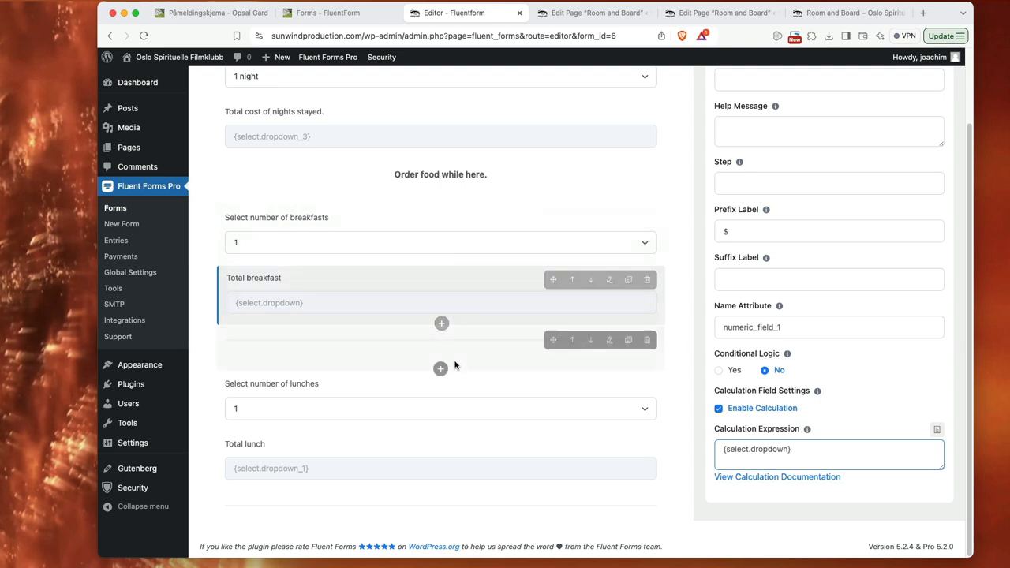
Step: Open the advanced options of the "Total for food" field to view its calculation expression
scroll(546, 368, "down", 5)
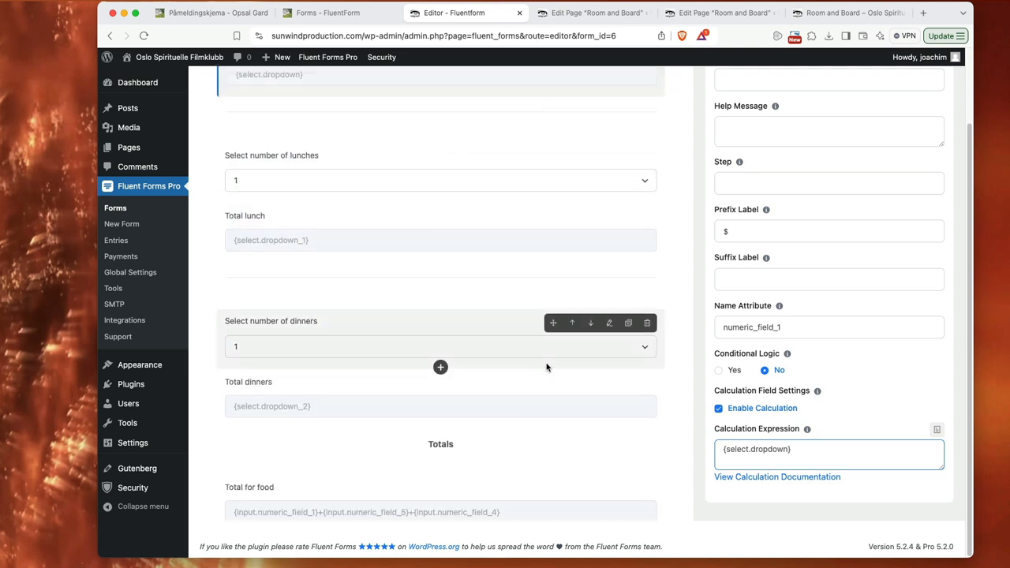
scroll(546, 368, "down", 3)
left_click(444, 336)
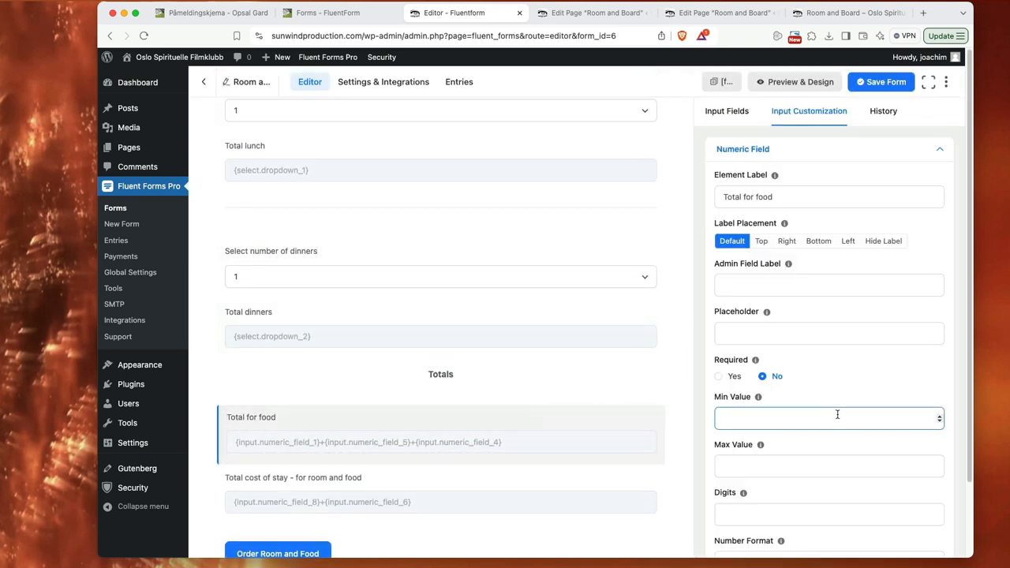
scroll(836, 413, "down", 1)
scroll(852, 421, "up", 1)
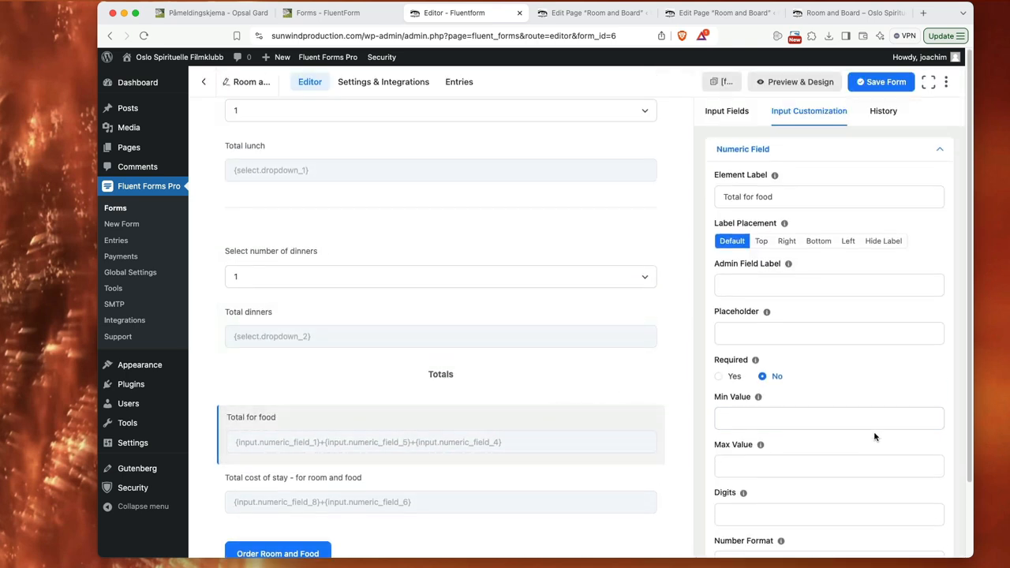
scroll(876, 442, "down", 1)
scroll(920, 474, "down", 2)
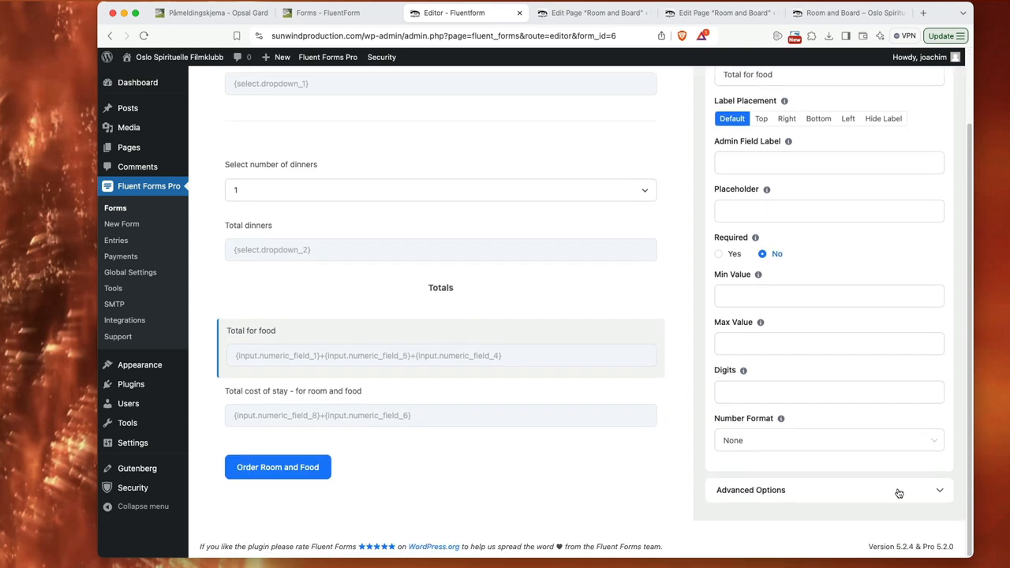
left_click(897, 490)
scroll(901, 447, "down", 5)
left_click(899, 447)
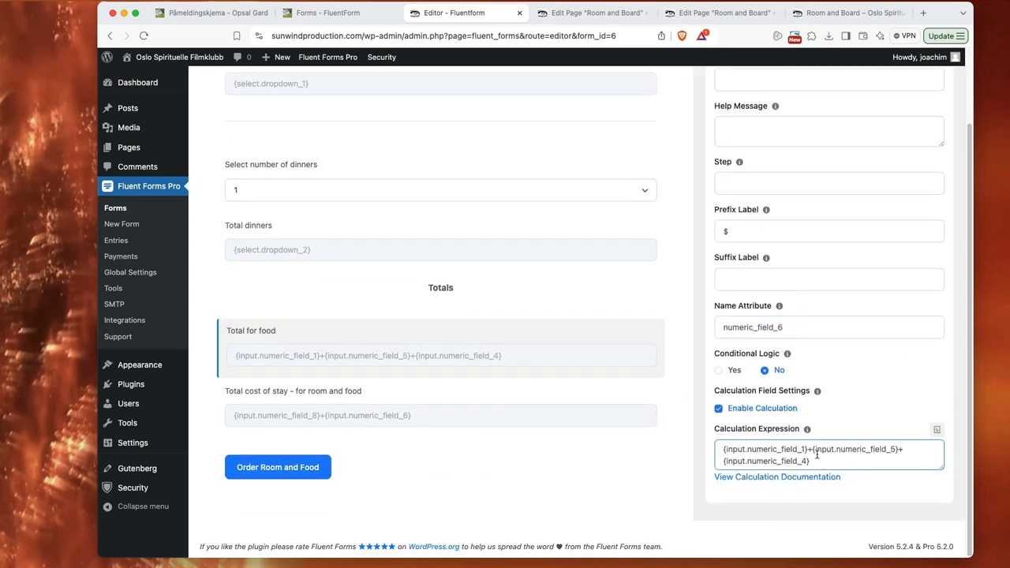
Step: Examine the fields available for the "Total for food" expression and the plus signs joining the meal totals
left_click(938, 430)
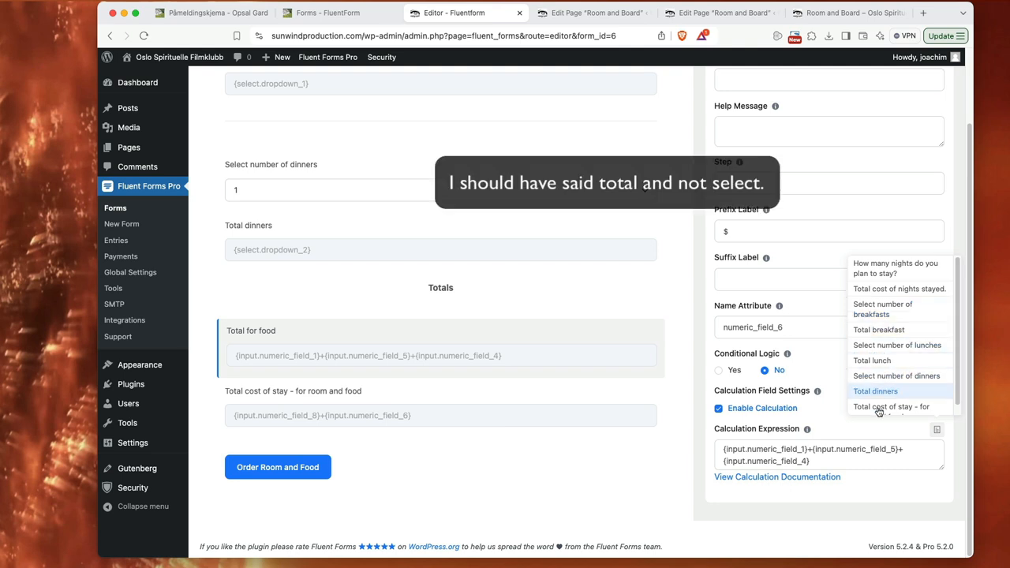
left_click(831, 462)
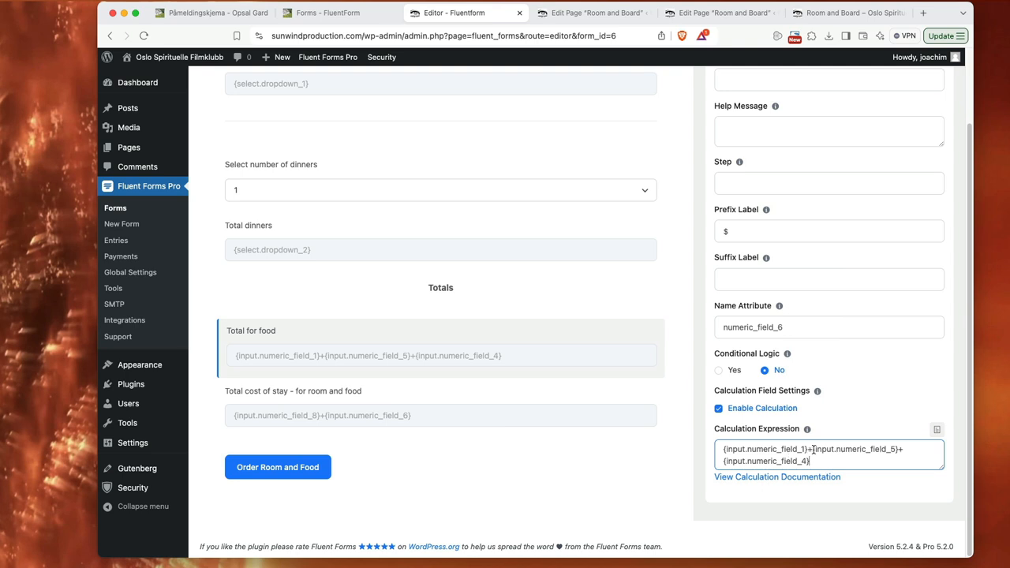
left_click(900, 449)
left_click(864, 462)
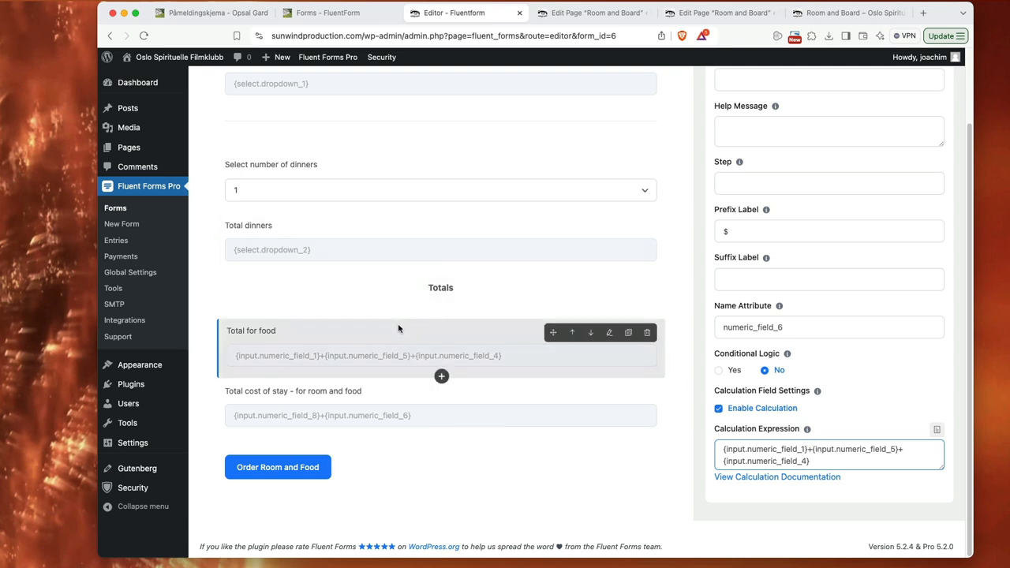
Step: Open the advanced options of the "Total cost of stay - for room and food" field to view its calculation expression
left_click(481, 395)
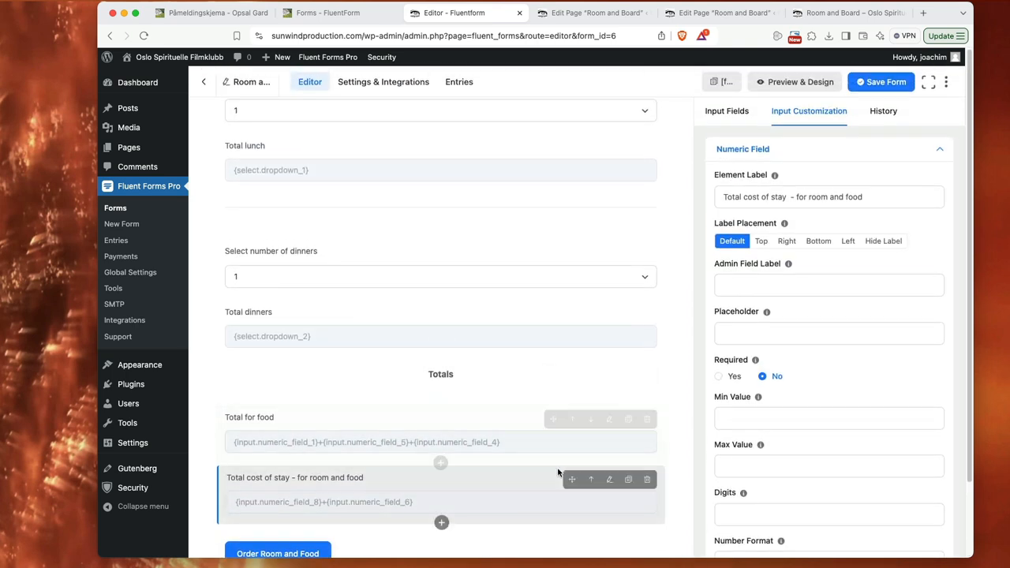
scroll(857, 454, "down", 1)
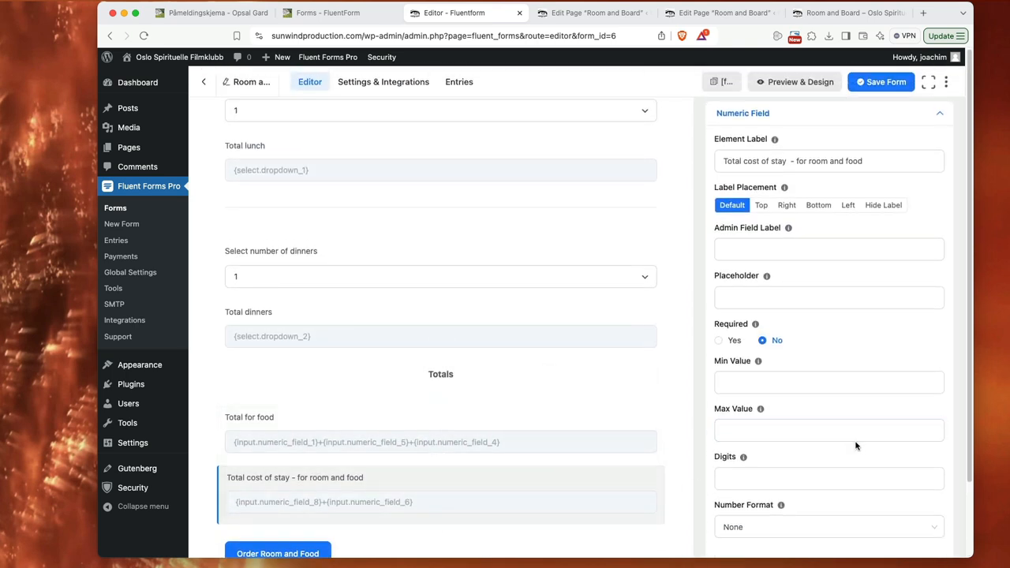
scroll(868, 458, "down", 2)
left_click(823, 487)
scroll(863, 448, "down", 5)
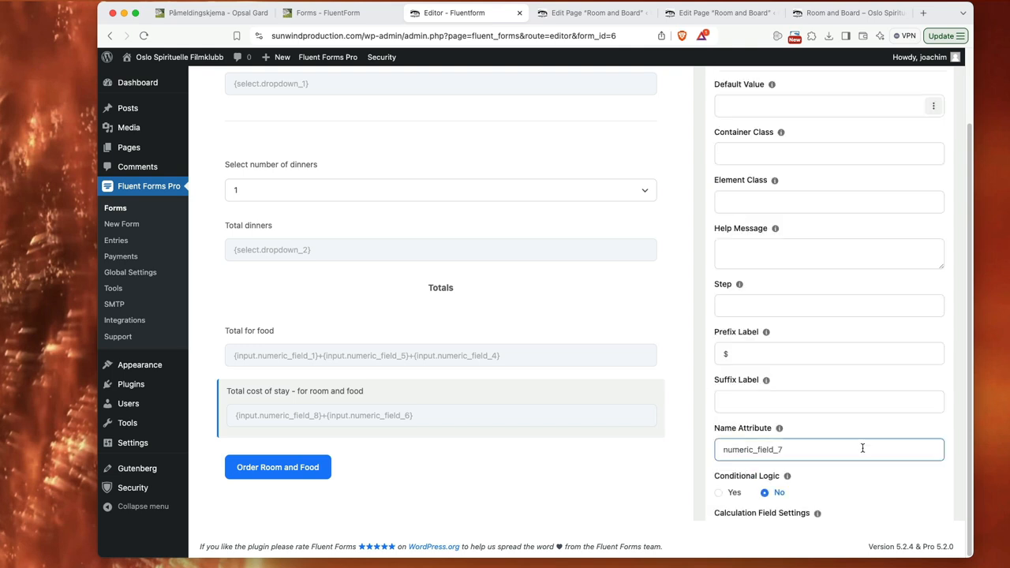
scroll(862, 448, "down", 3)
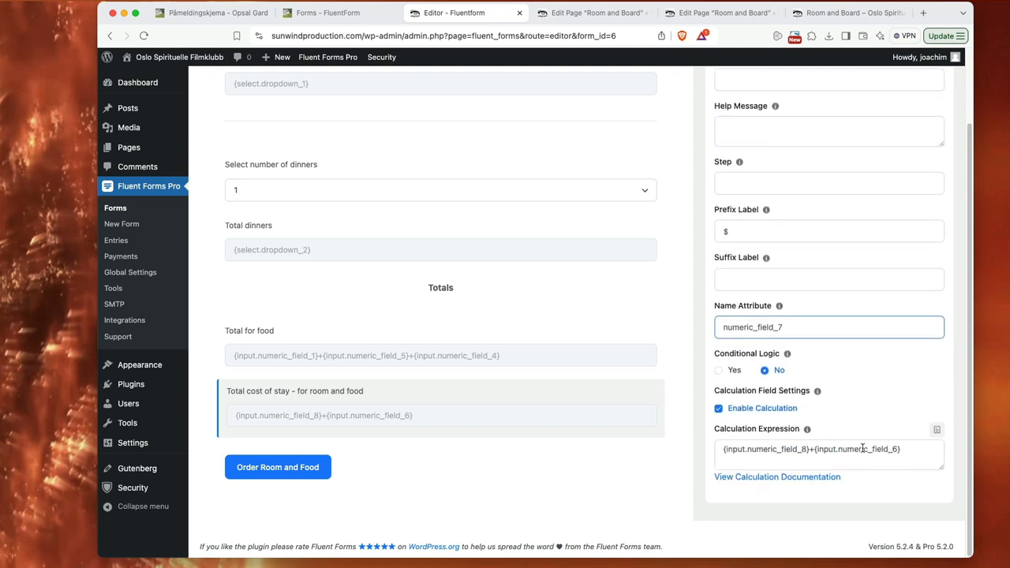
Step: Examine the fields and operators available for the total cost of stay expression, and view the submit button's settings
left_click(937, 431)
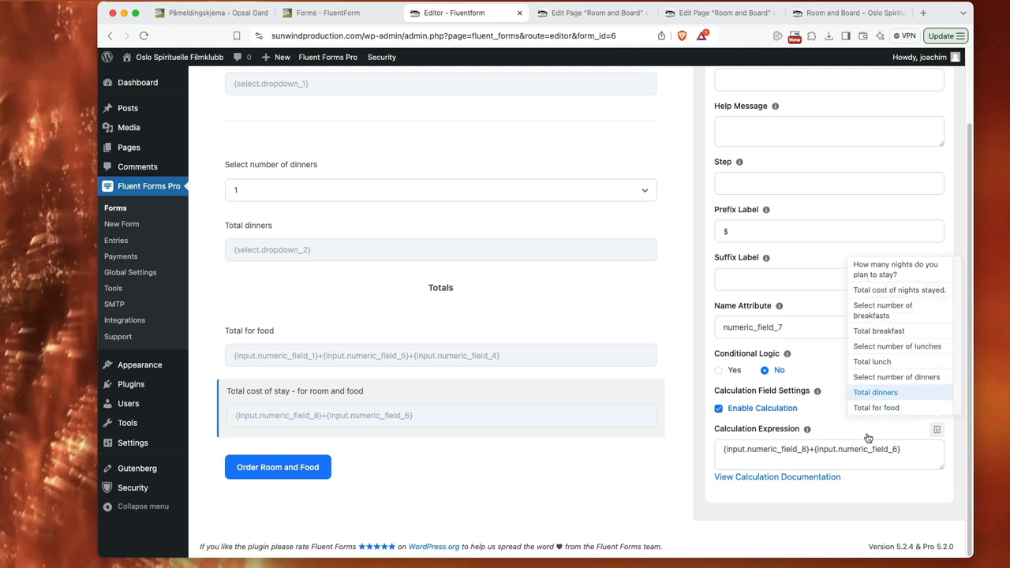
left_click(848, 456)
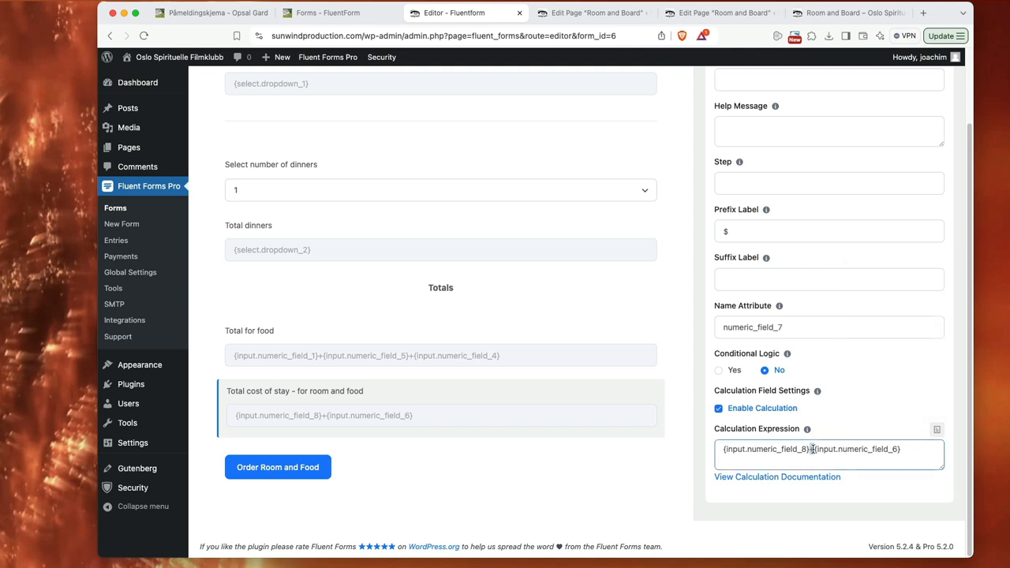
mouse_move(806, 430)
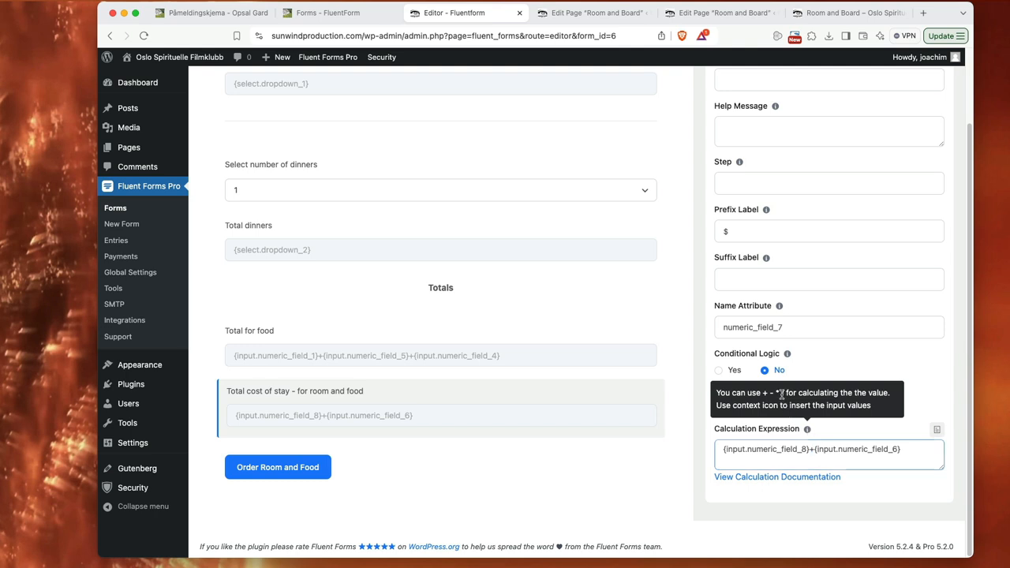
left_click(910, 451)
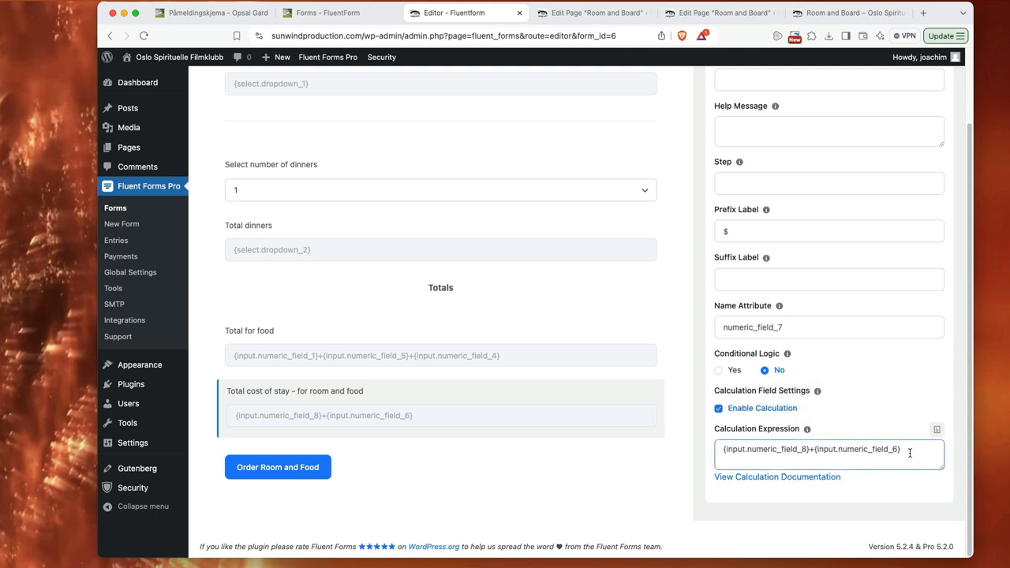
left_click(531, 473)
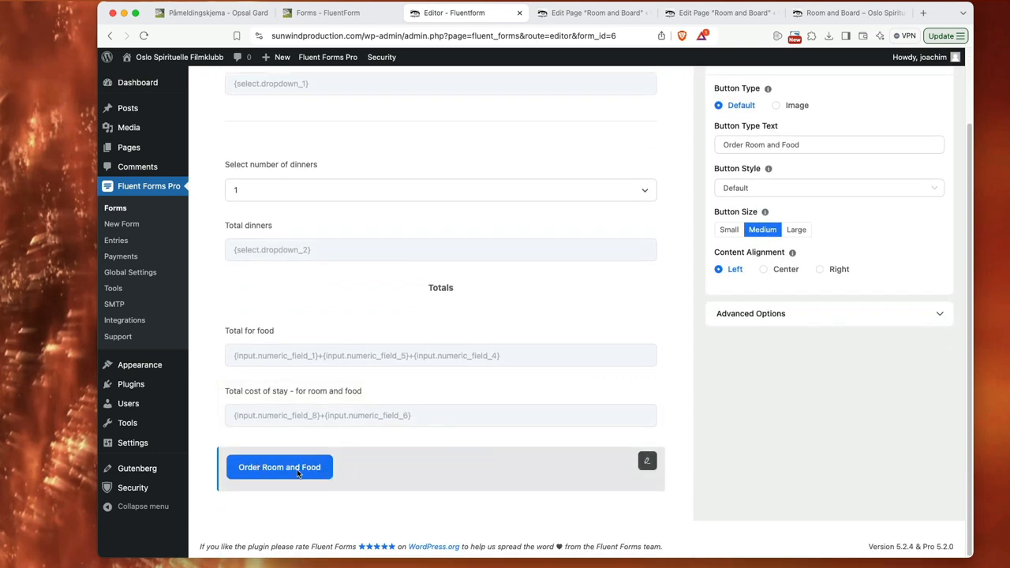
scroll(479, 465, "up", 10)
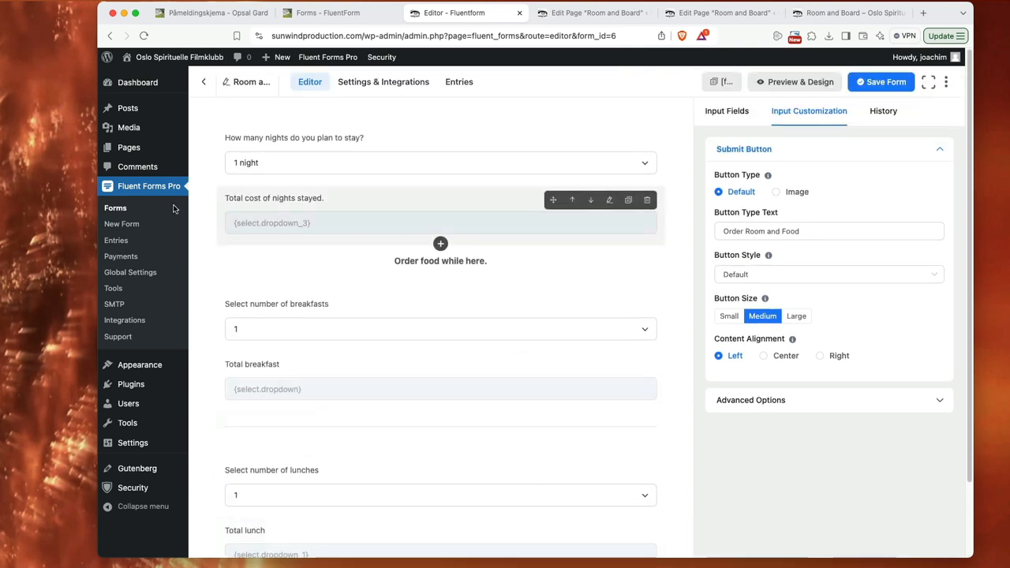
Step: Create a new blank form and add a dropdown field to it
left_click(122, 224)
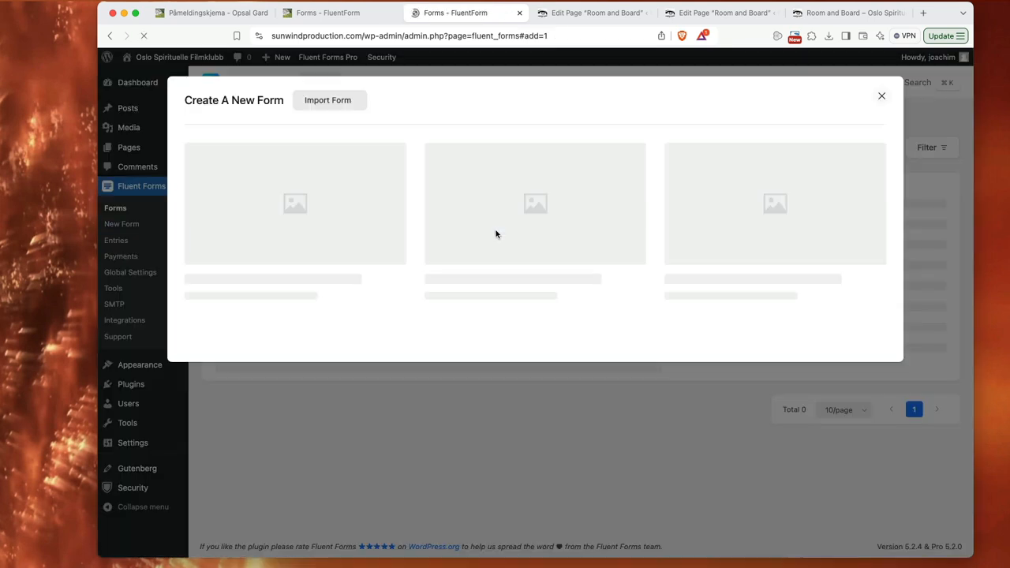
left_click(304, 214)
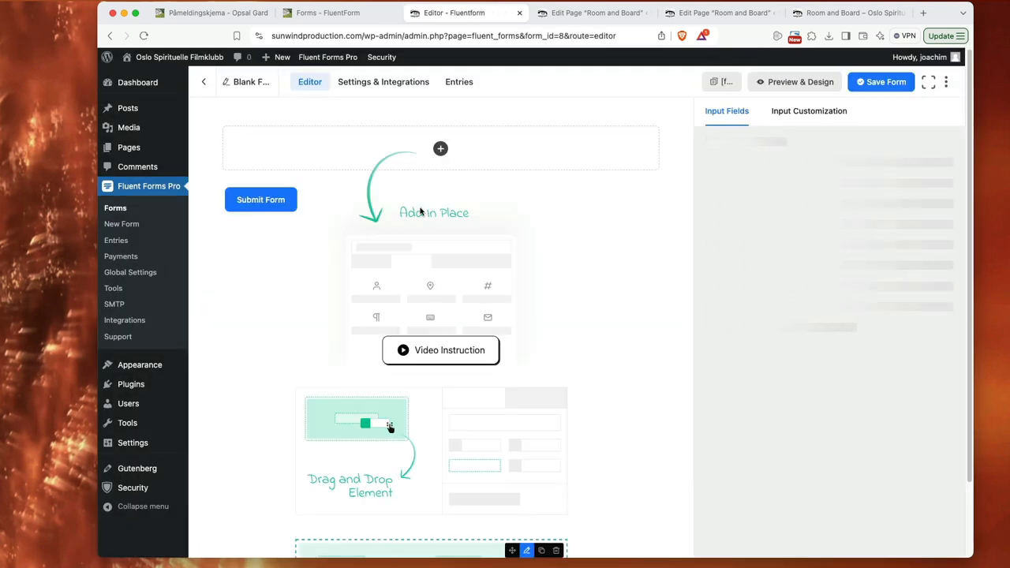
left_click(439, 149)
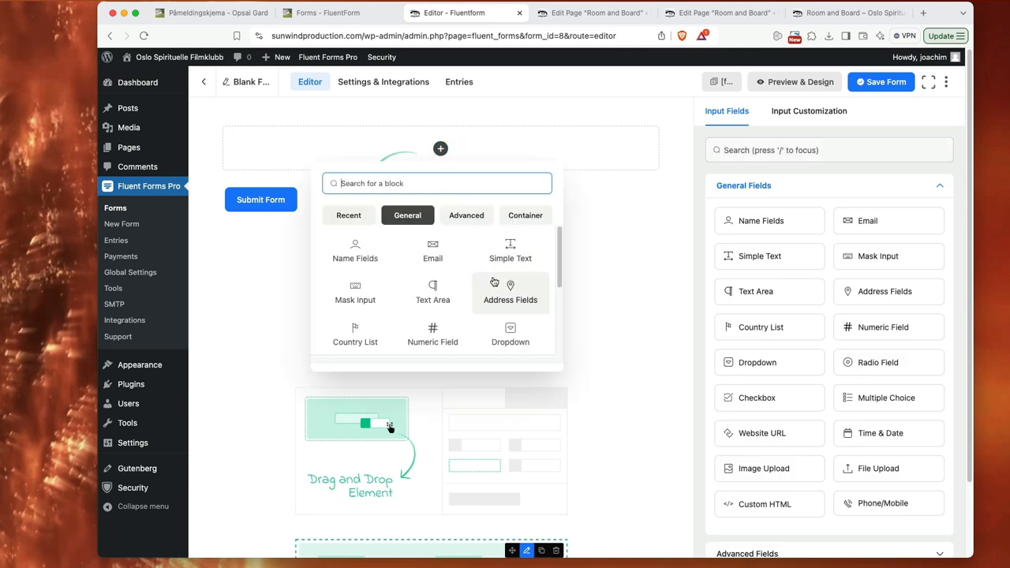
left_click(521, 329)
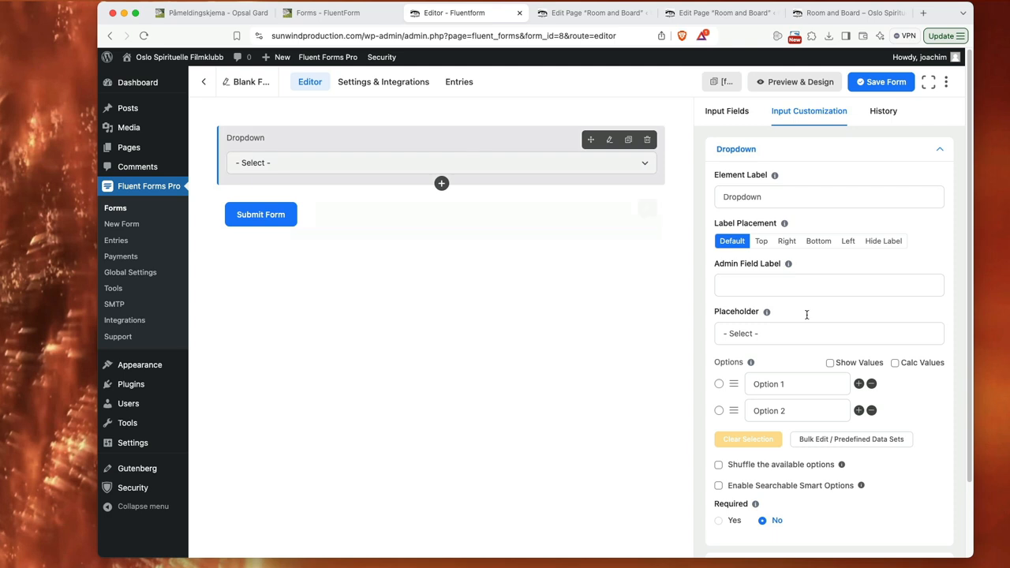
Step: Name the dropdown's first two options 1 and 2, and add a third option named 3
left_click_drag(845, 386, 724, 385)
type("1")
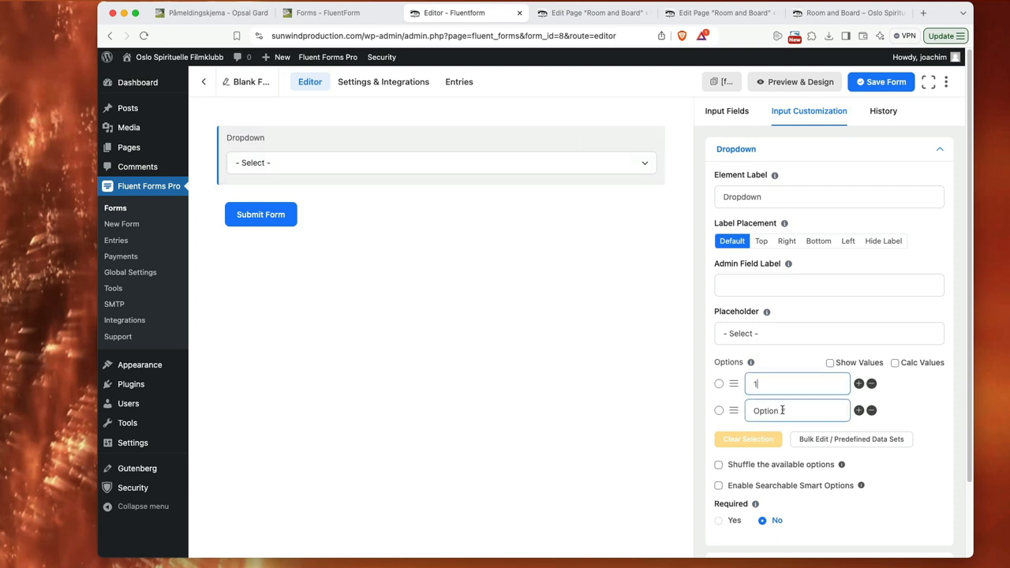
left_click_drag(843, 410, 747, 412)
type("2")
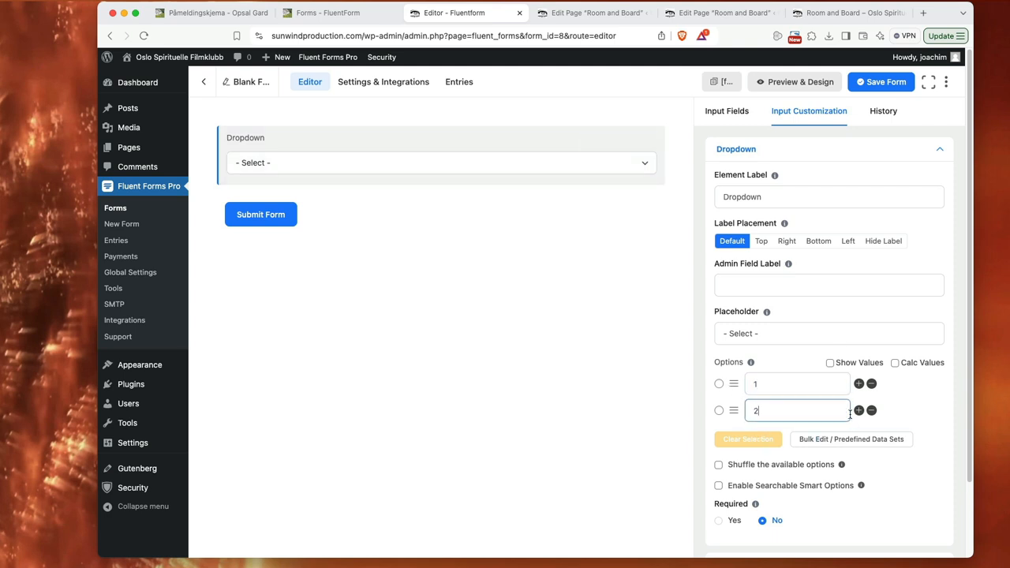
left_click(858, 411)
left_click_drag(793, 437, 737, 437)
type("3")
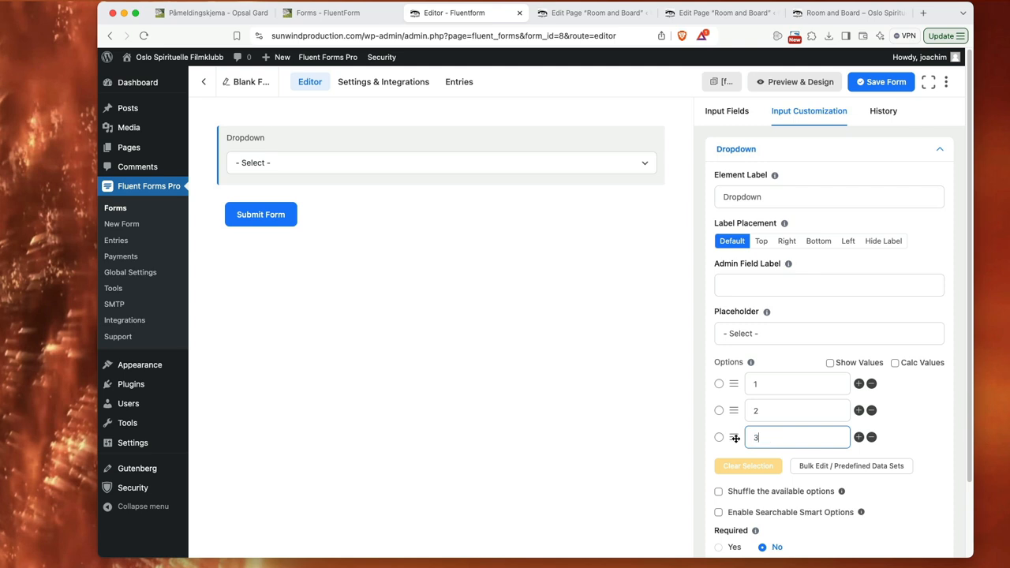
Step: Enable calculation values of 10, 20 and 30 for options 1, 2 and 3, and label the dropdown "numbers"
left_click(894, 365)
left_click(866, 384)
type("10")
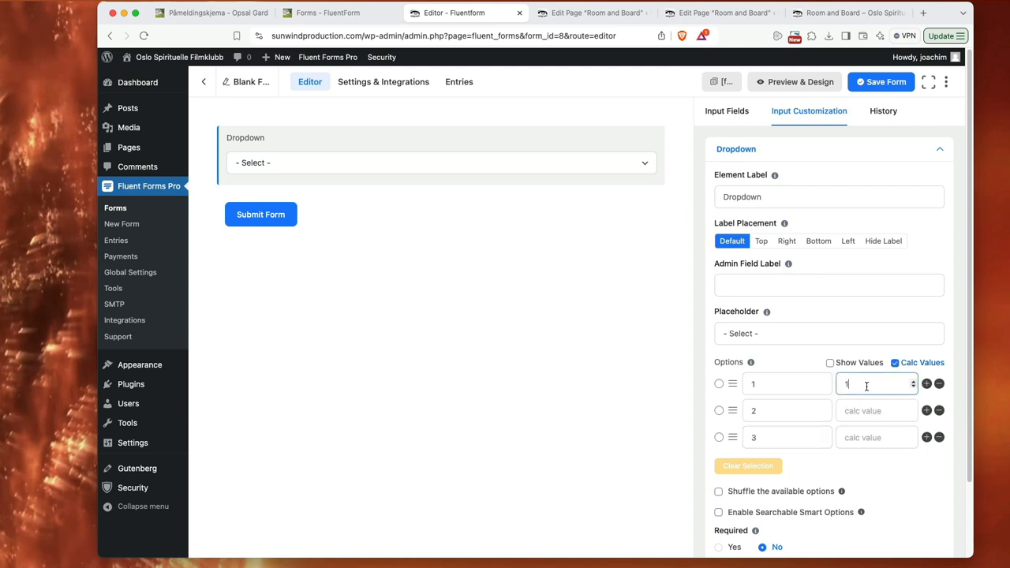
left_click(862, 410)
type("20")
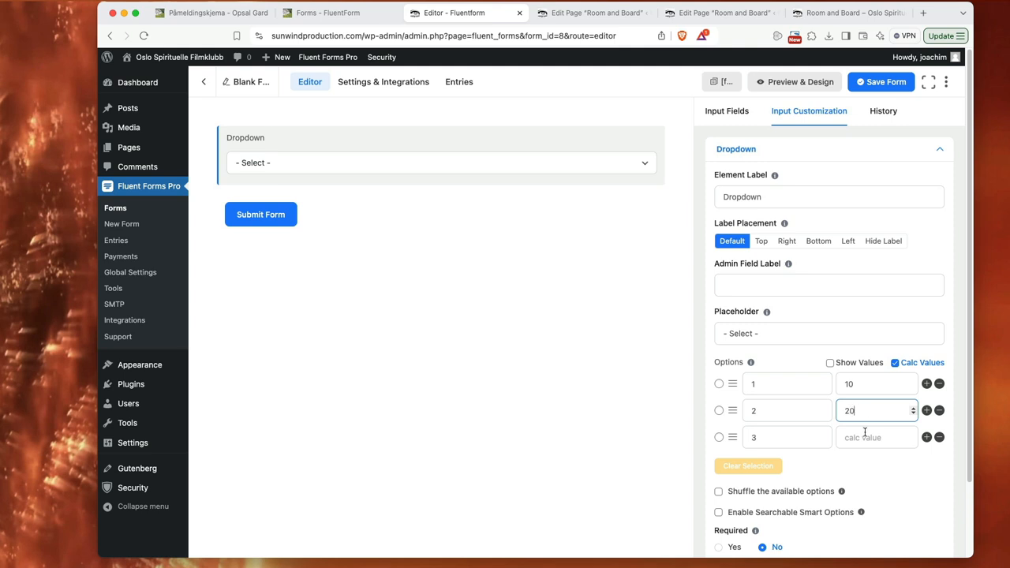
left_click(867, 437)
type("3")
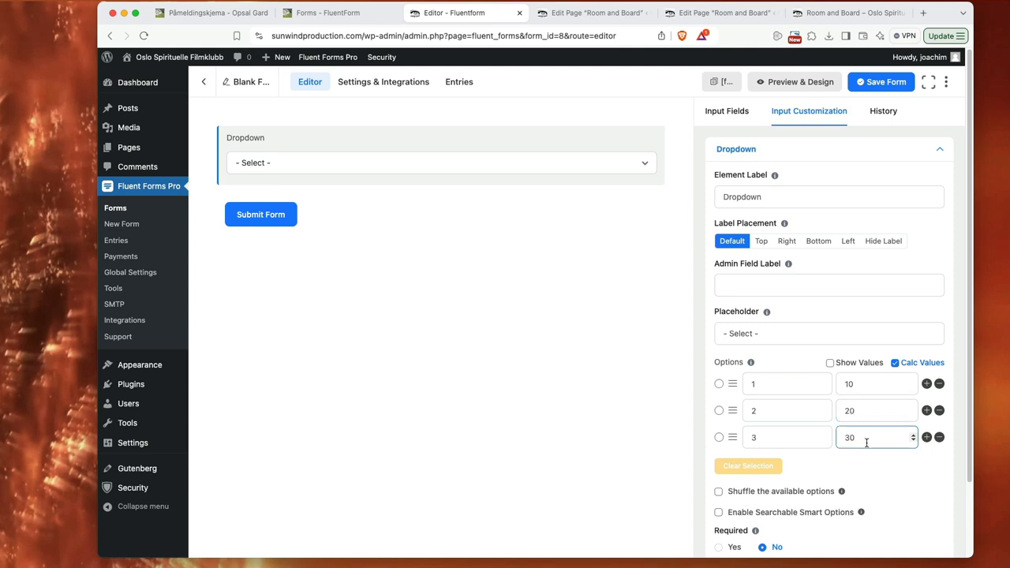
type("0")
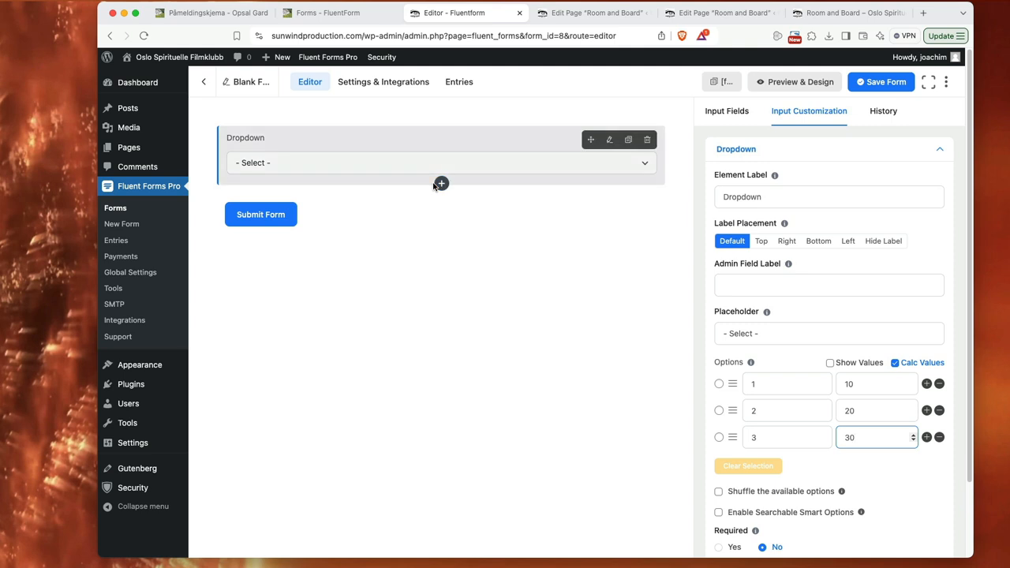
left_click_drag(771, 196, 706, 200)
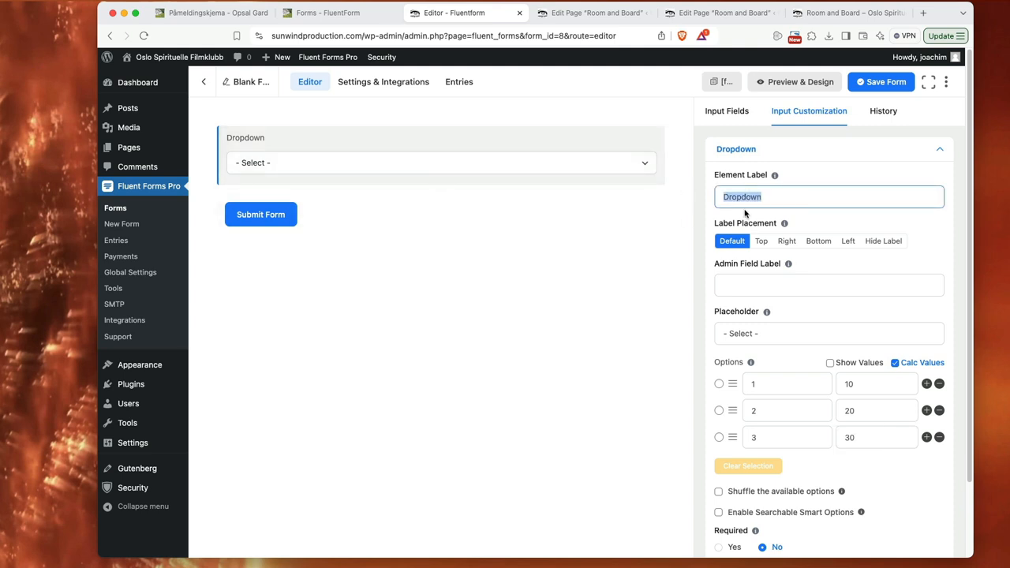
type("numbers")
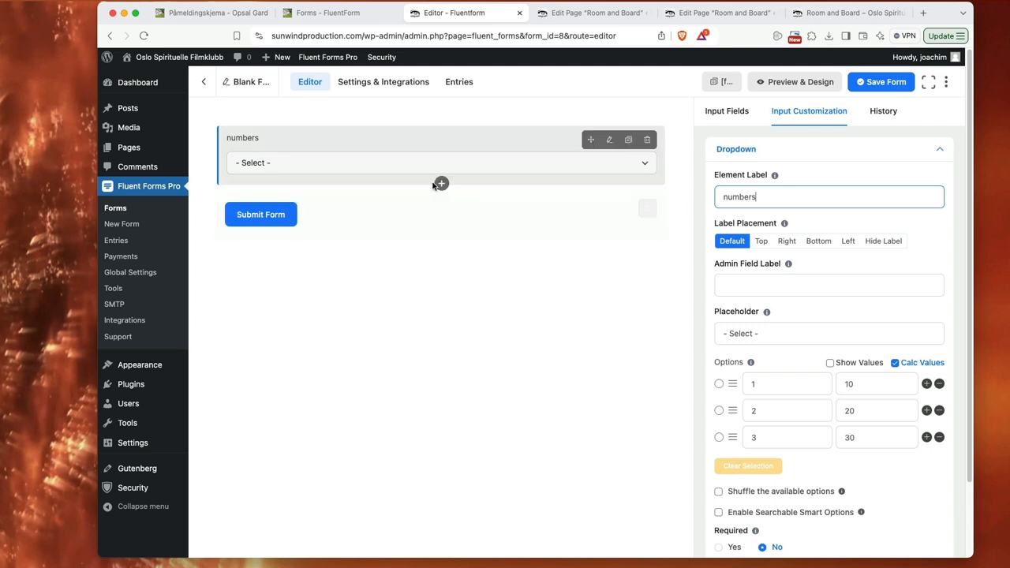
Step: Add a numeric field labelled "Total" below the "numbers" dropdown
left_click(441, 185)
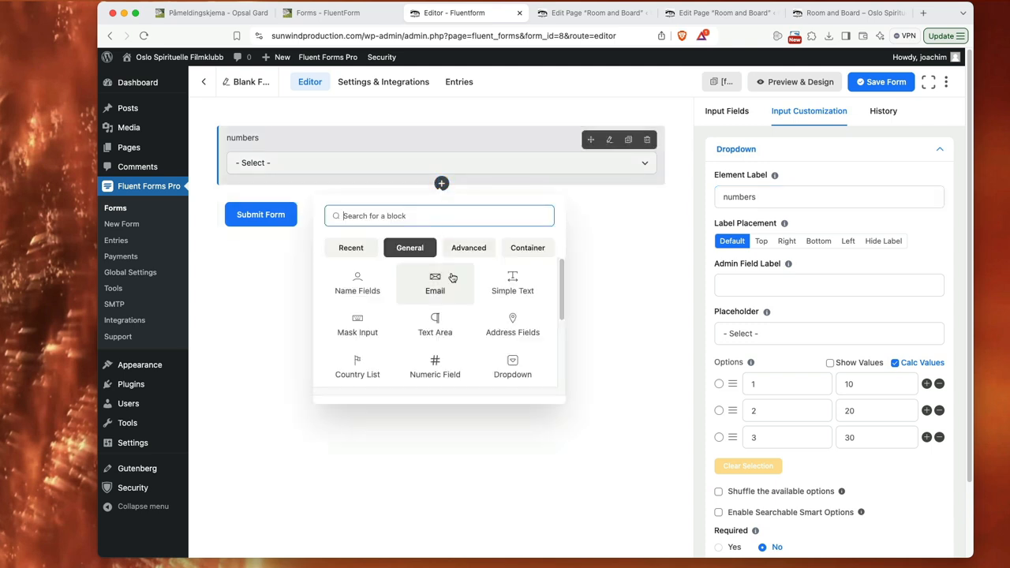
left_click(436, 364)
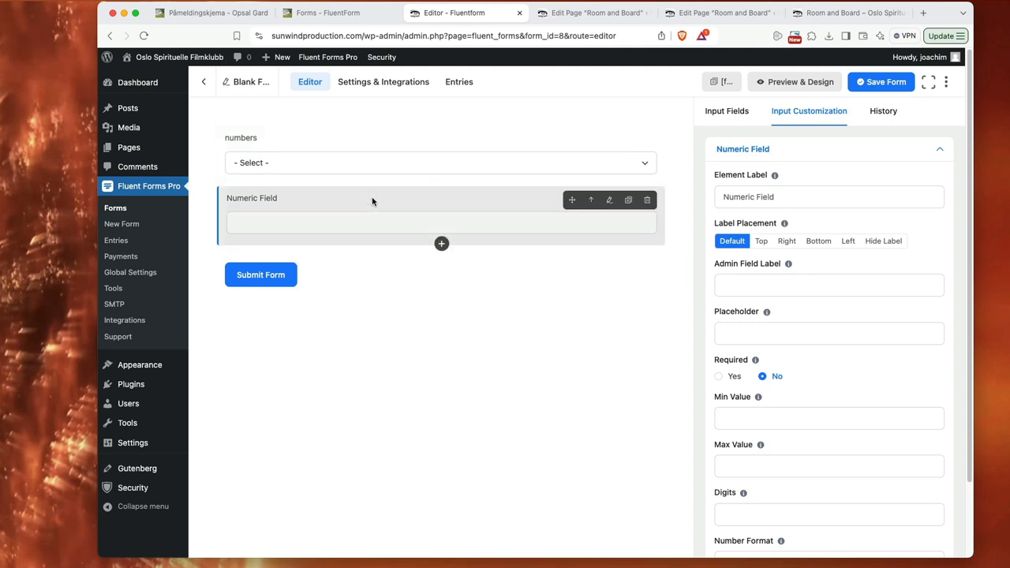
left_click_drag(790, 199, 721, 192)
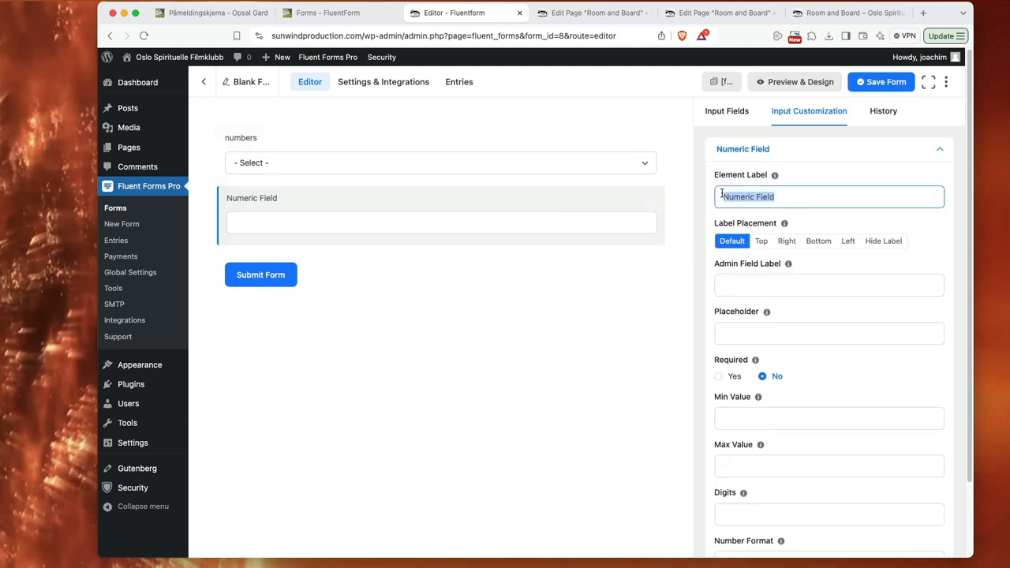
type("Total")
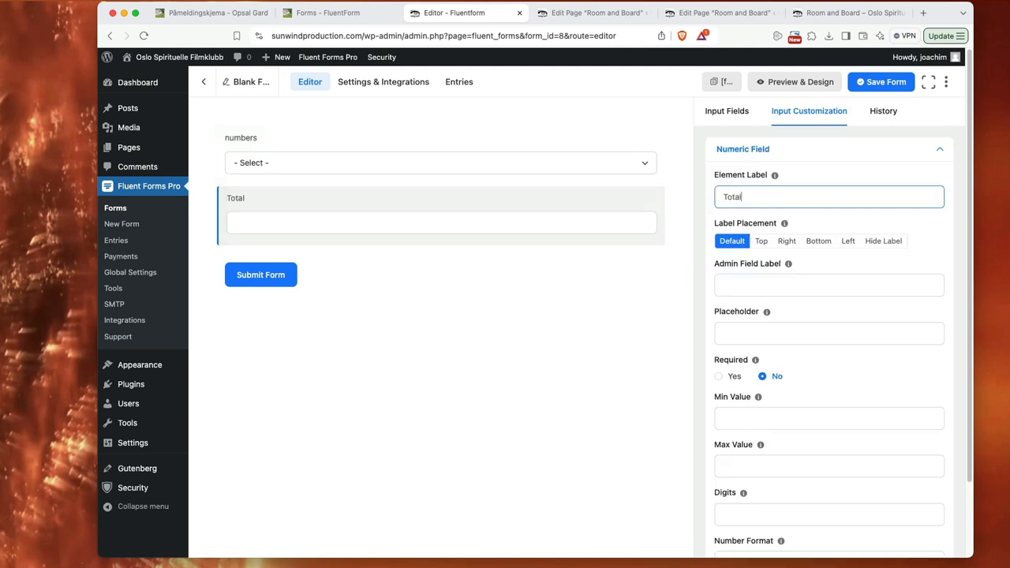
Step: Set the prefix label of the "Total" field to $ in its advanced options
scroll(921, 323, "down", 2)
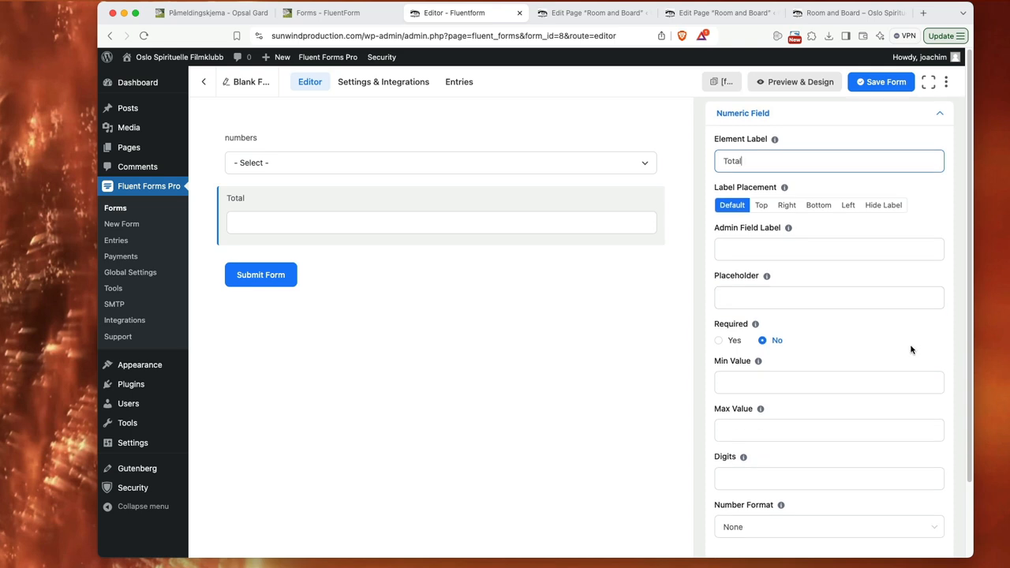
scroll(912, 339, "down", 2)
left_click(852, 491)
scroll(873, 435, "down", 6)
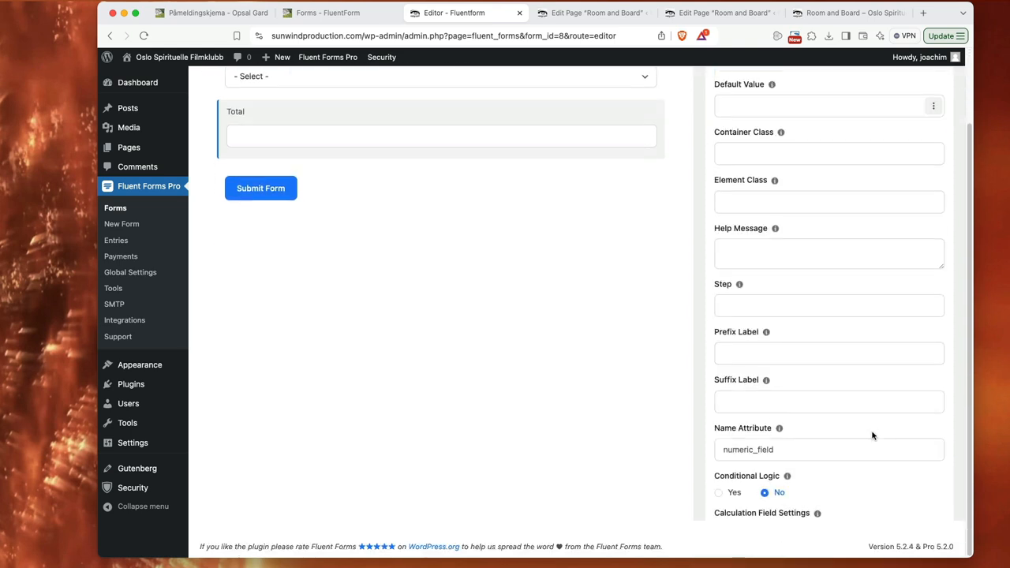
left_click(743, 300)
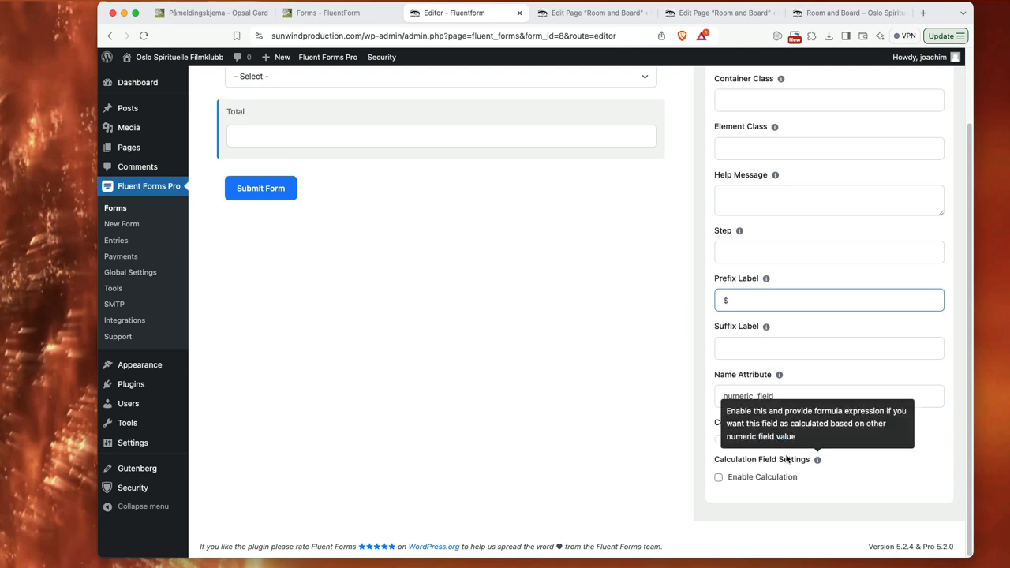
Step: Enable calculation for the "Total" field and insert the "numbers" field into its calculation expression
left_click(718, 476)
scroll(876, 470, "down", 3)
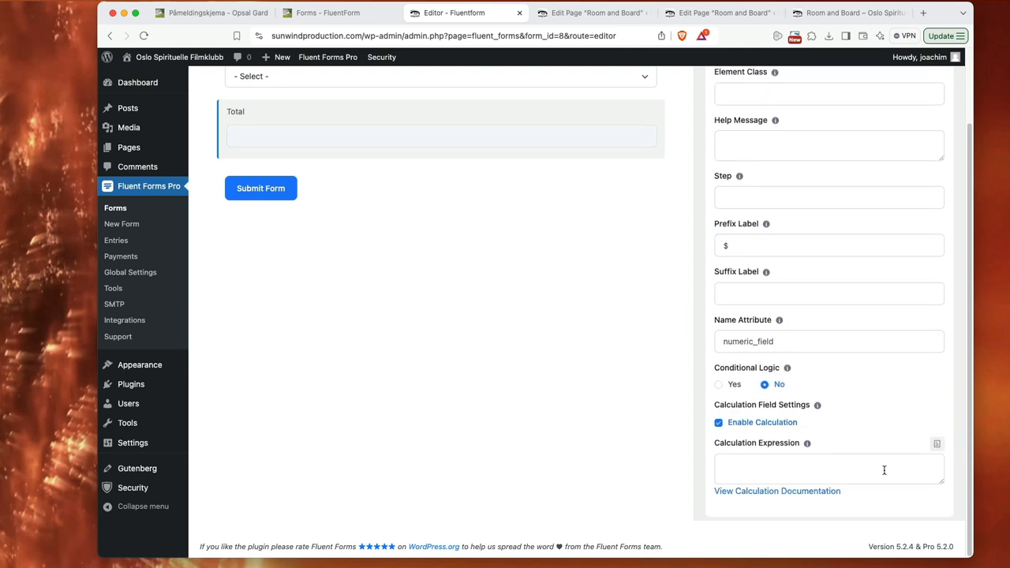
left_click(938, 430)
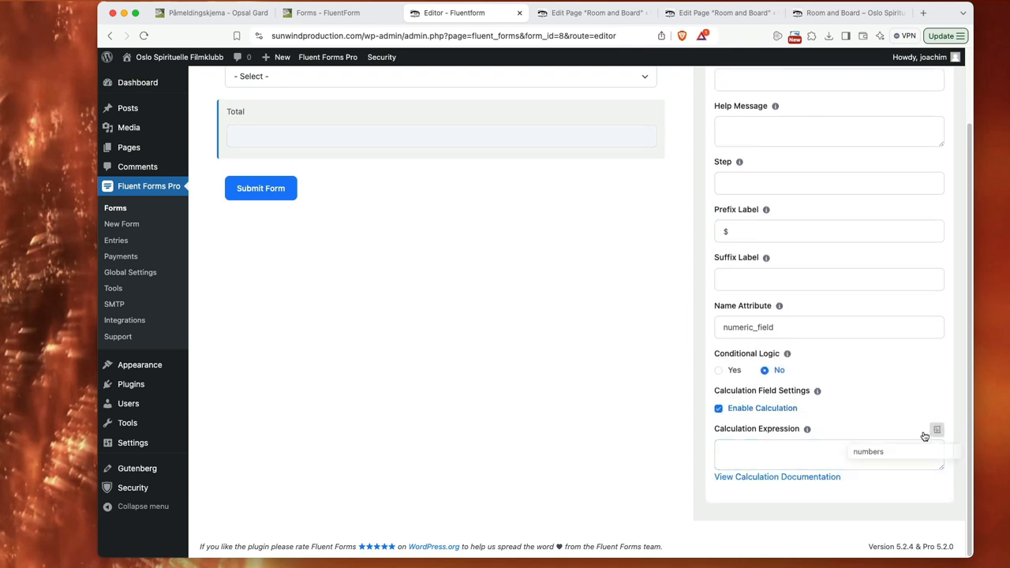
left_click(884, 453)
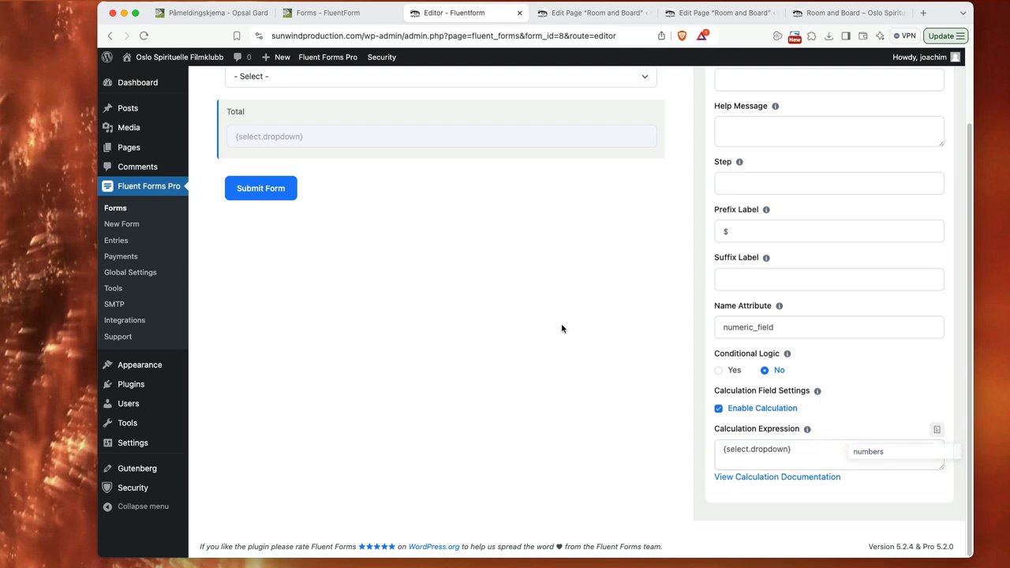
Step: Duplicate the "numbers" dropdown directly below itself and label the copy "numbers 2"
scroll(676, 331, "up", 1)
scroll(675, 331, "up", 2)
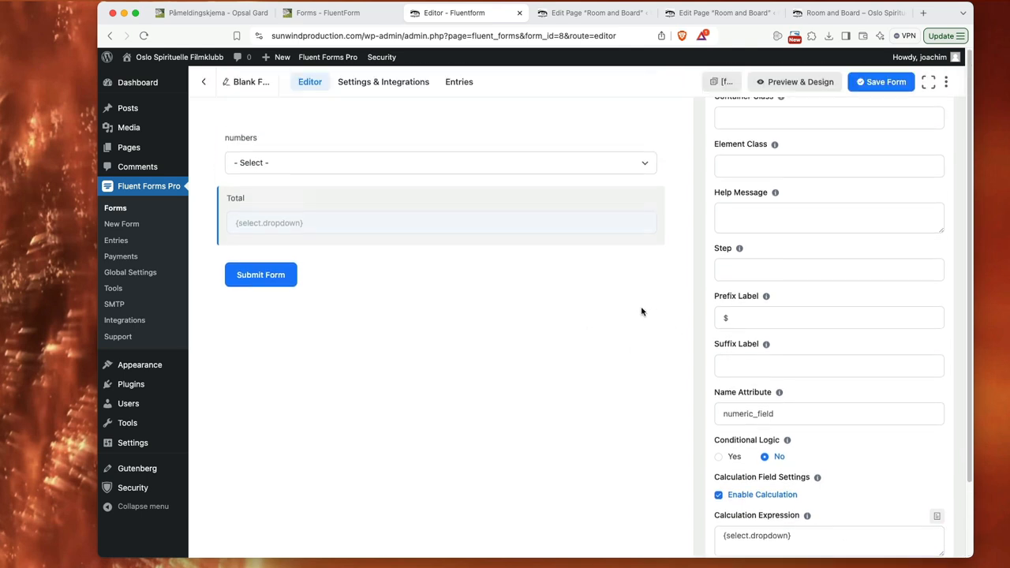
left_click(351, 144)
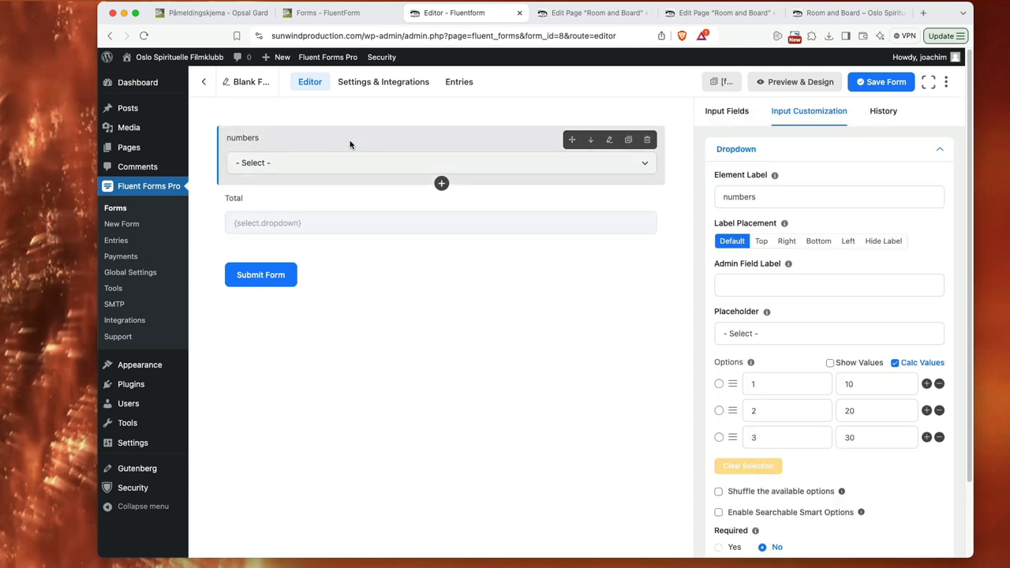
left_click(628, 140)
left_click(352, 198)
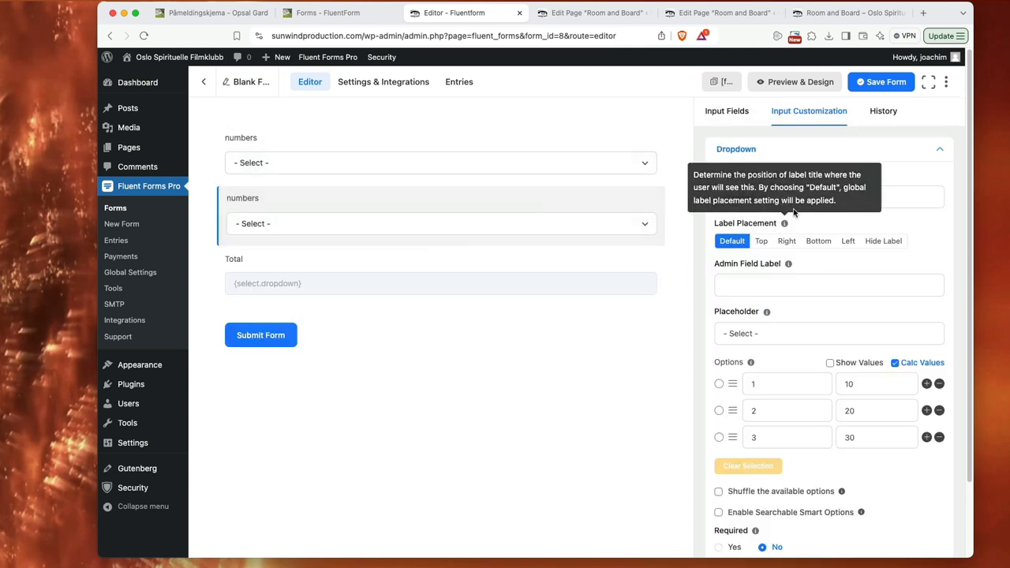
left_click(898, 197)
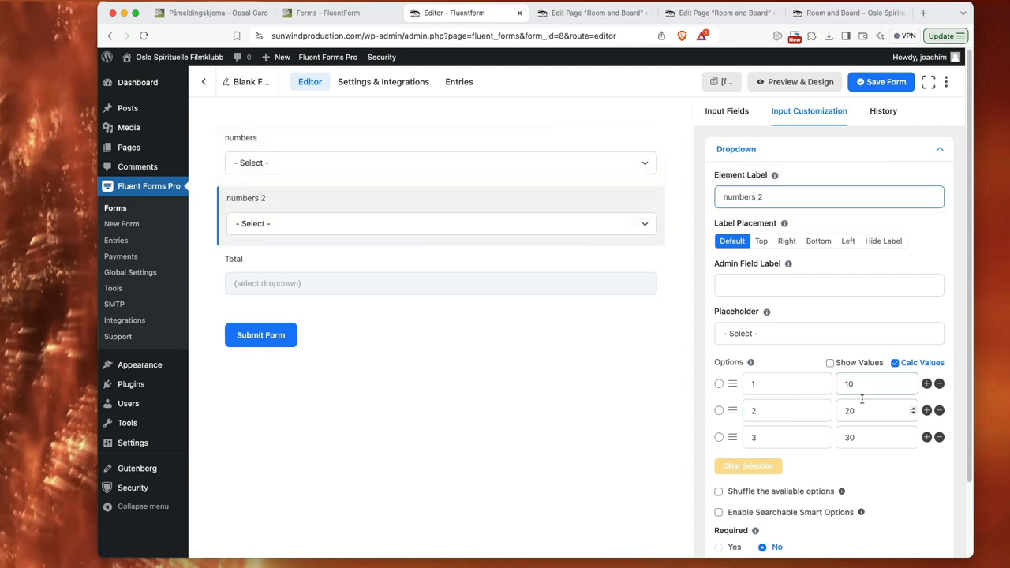
Step: Clear the existing calculation expression in the advanced options of the "Total" field
left_click(447, 259)
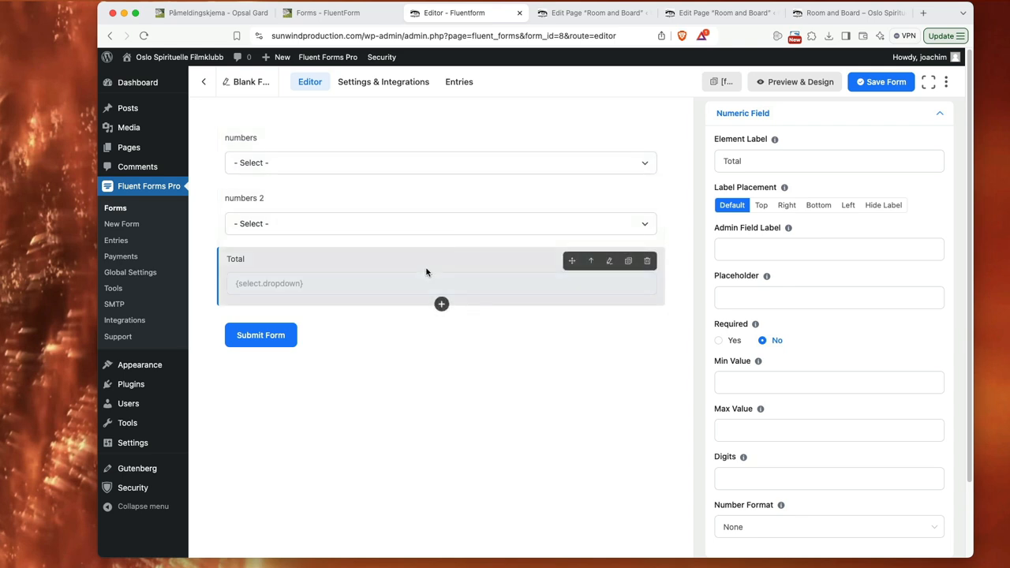
scroll(926, 384, "down", 2)
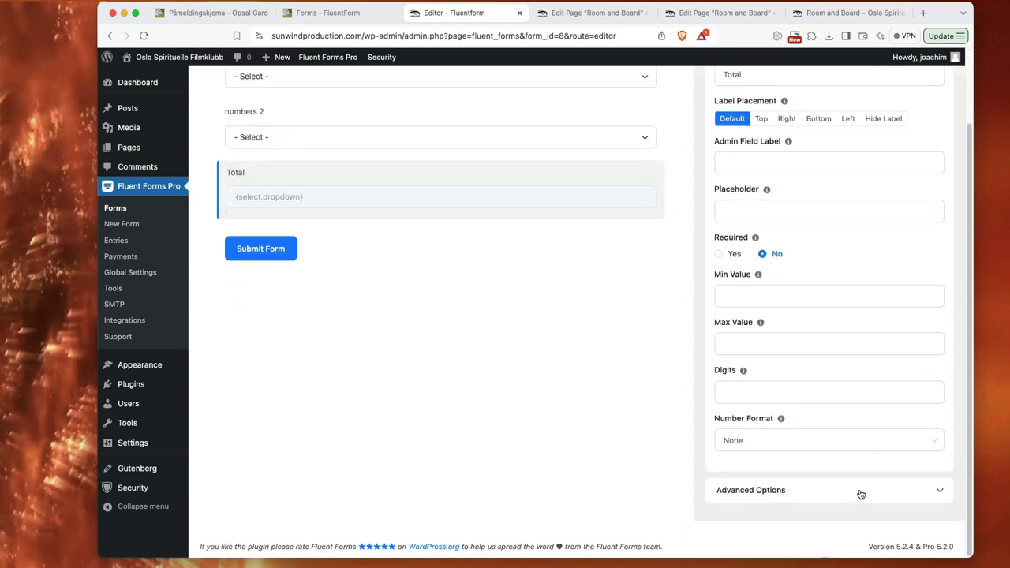
left_click(861, 494)
scroll(890, 415, "down", 3)
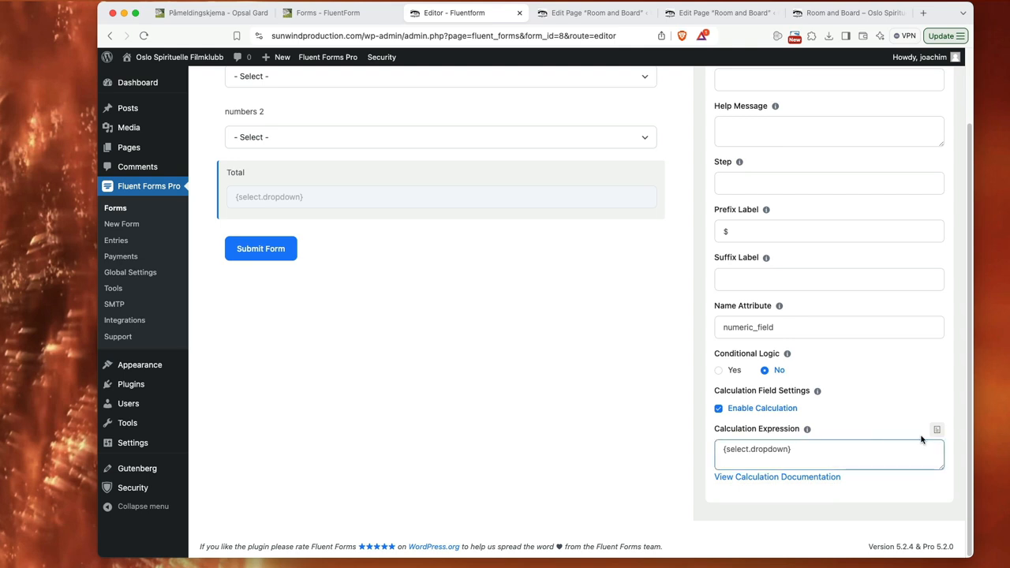
triple_click(744, 448)
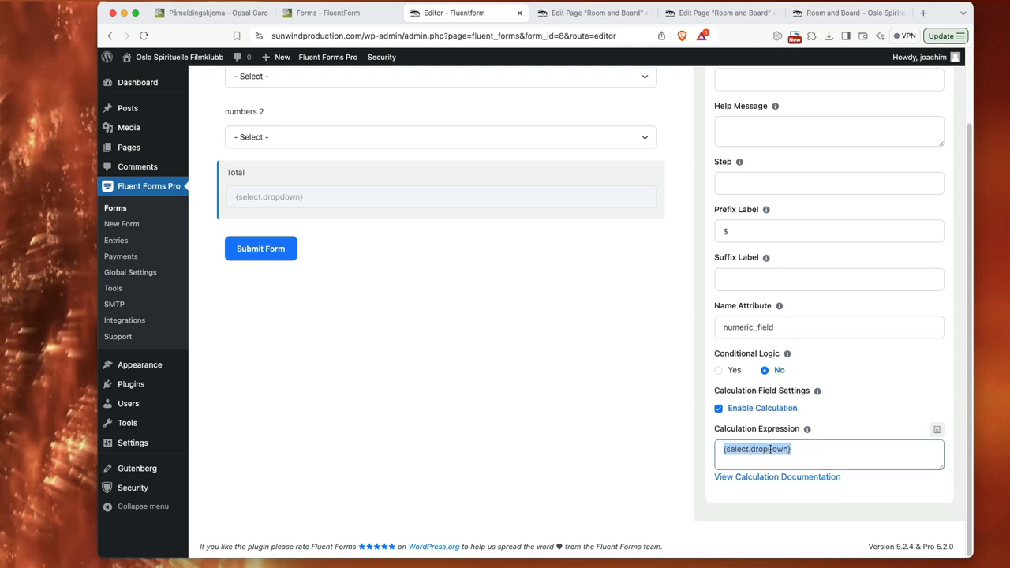
key("BackSpace")
Step: Build the "Total" calculation expression as {select.dropdown}+{select.dropdown_1} from the "numbers" and "numbers 2" fields, and save the form
left_click(937, 429)
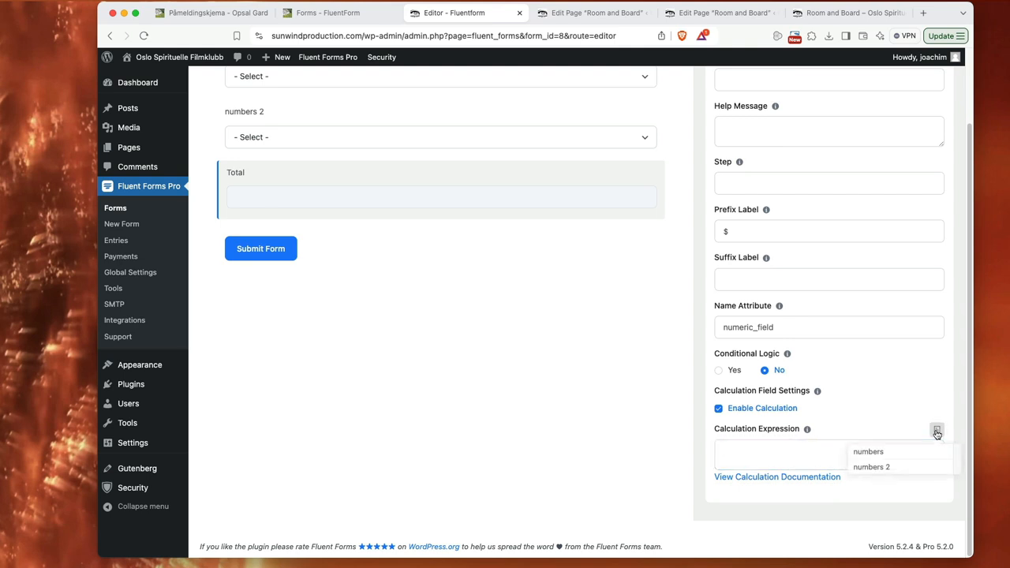
left_click(868, 452)
left_click(823, 449)
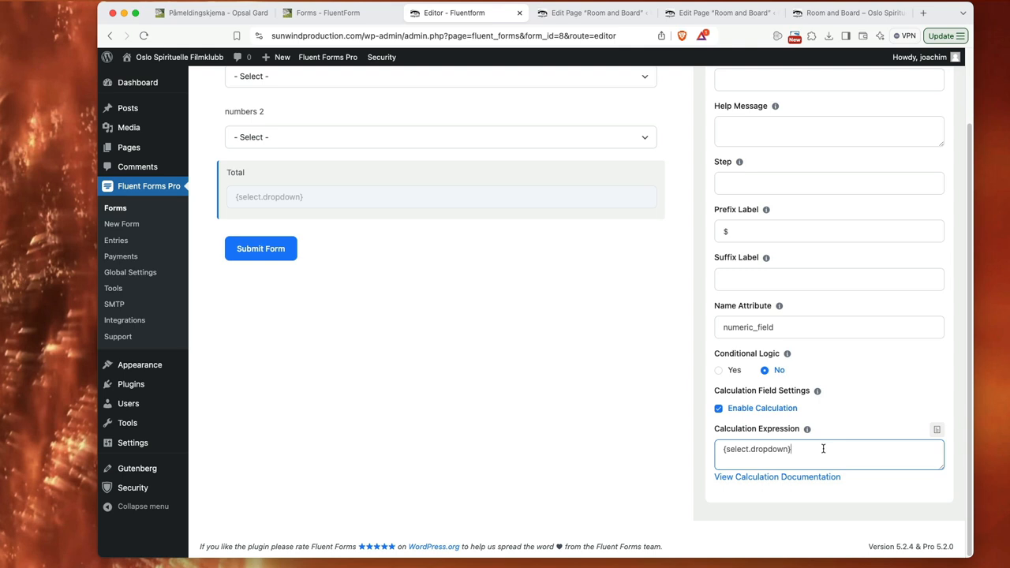
type("+")
left_click(937, 430)
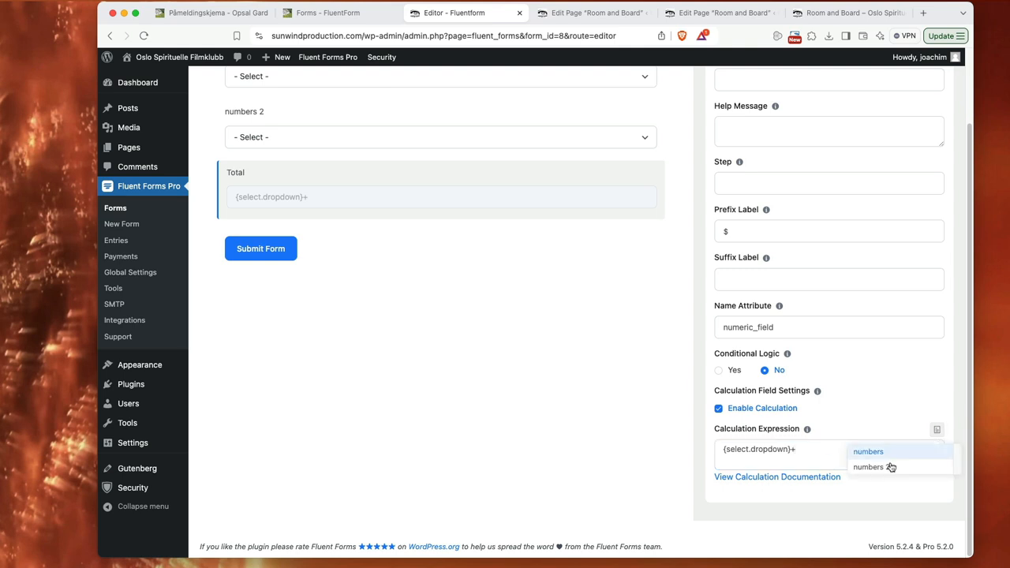
left_click(872, 467)
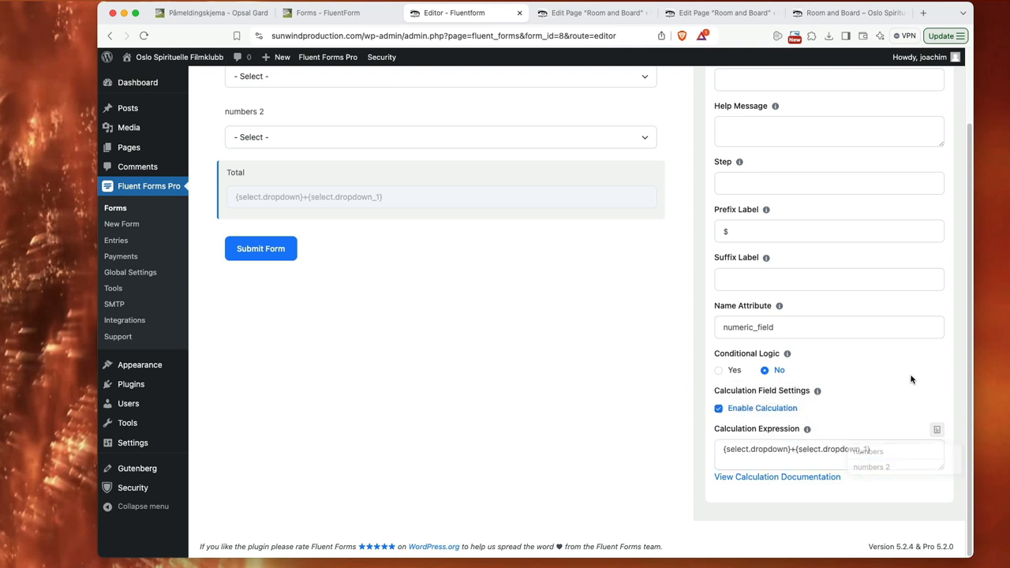
scroll(867, 383, "up", 3)
scroll(683, 318, "up", 3)
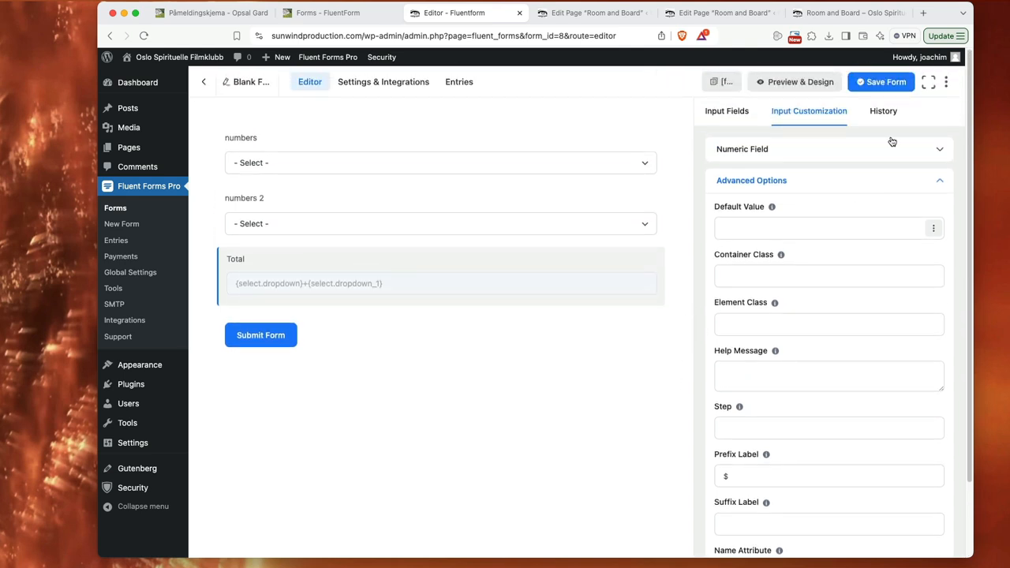
left_click(881, 82)
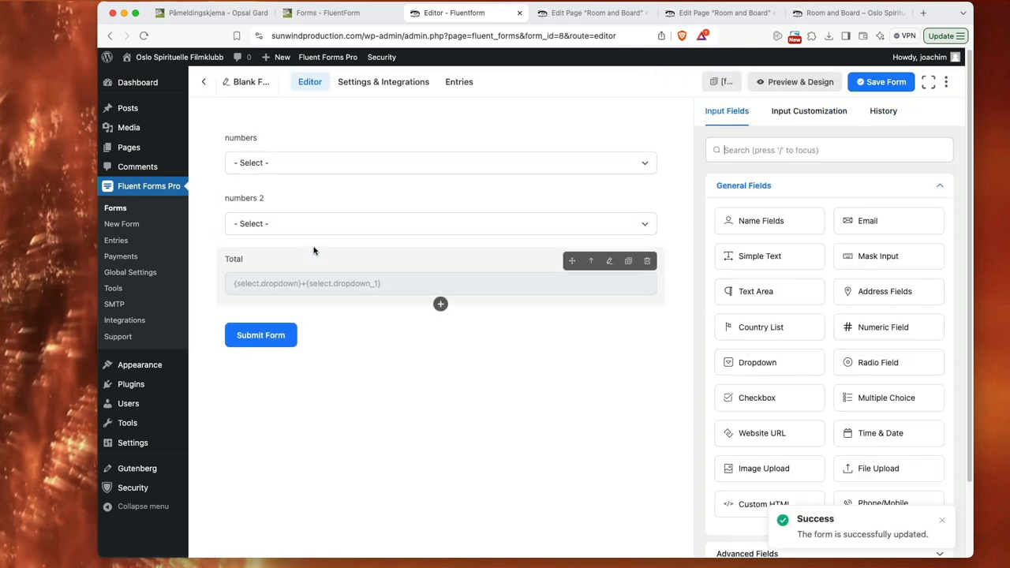
Step: Open the site's page list in a new browser tab and create a new page titled "Calculations"
mouse_move(158, 149)
right_click(212, 149)
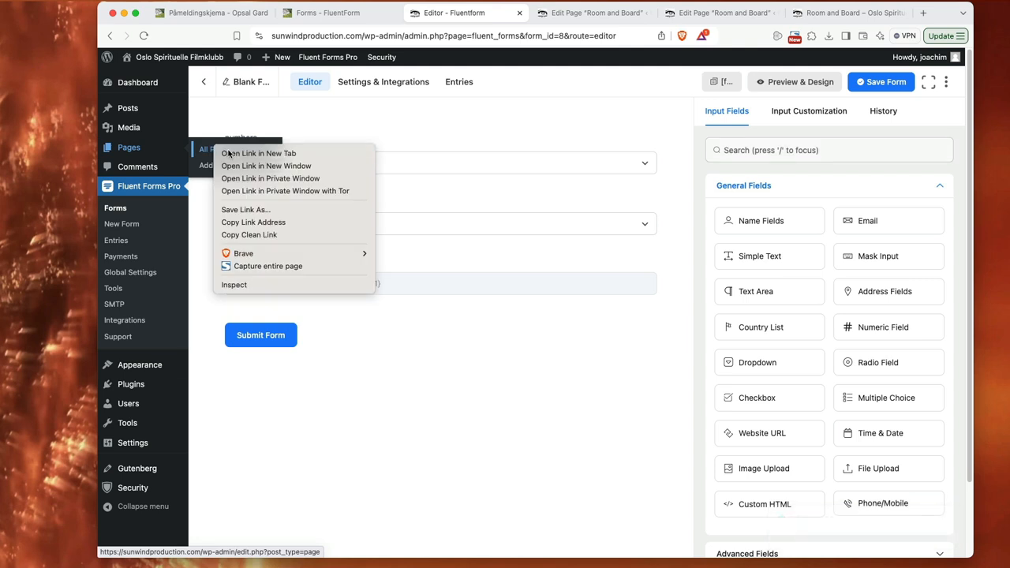
left_click(229, 149)
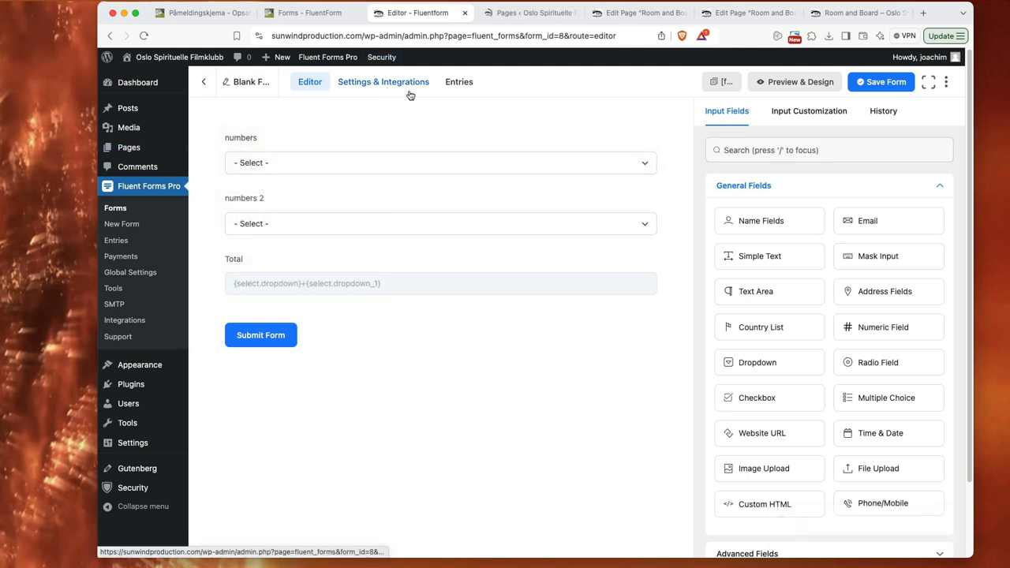
left_click(508, 19)
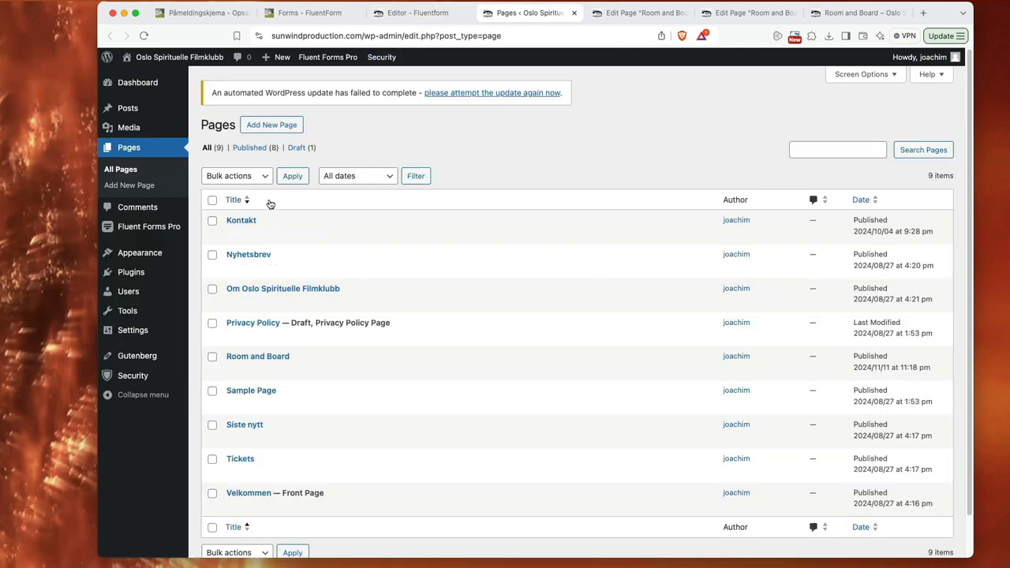
left_click(284, 126)
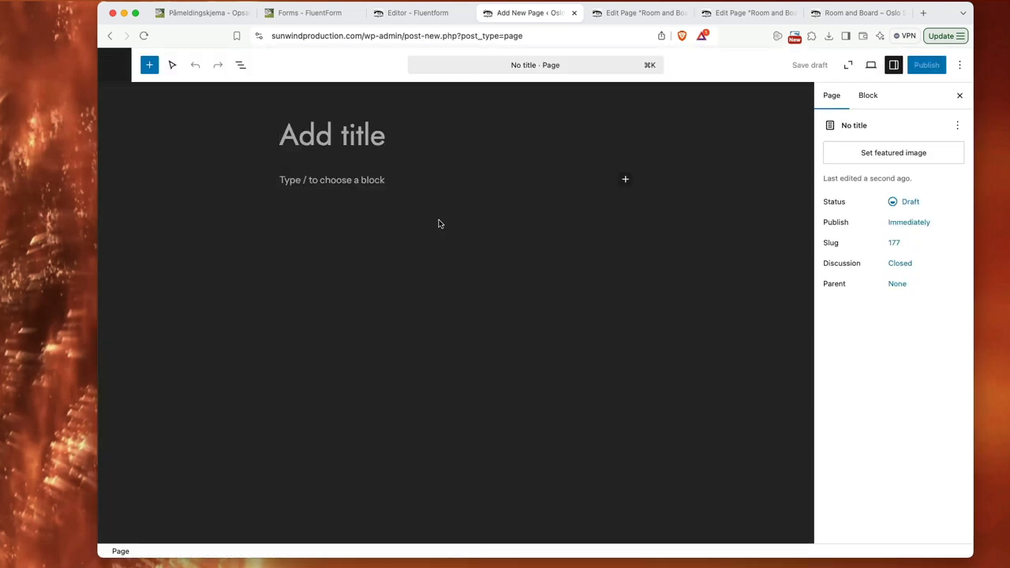
type("Calcu")
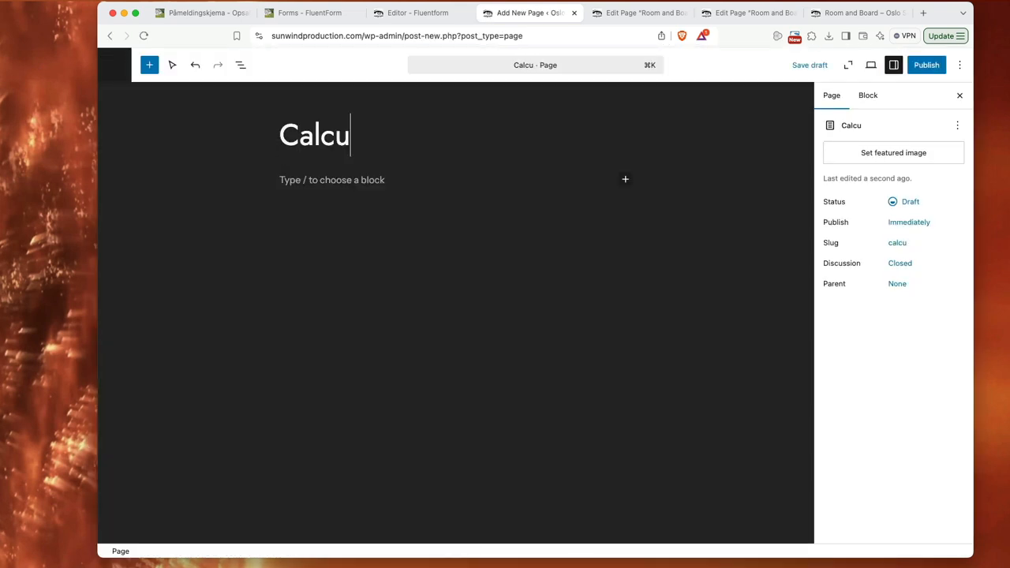
type("lations")
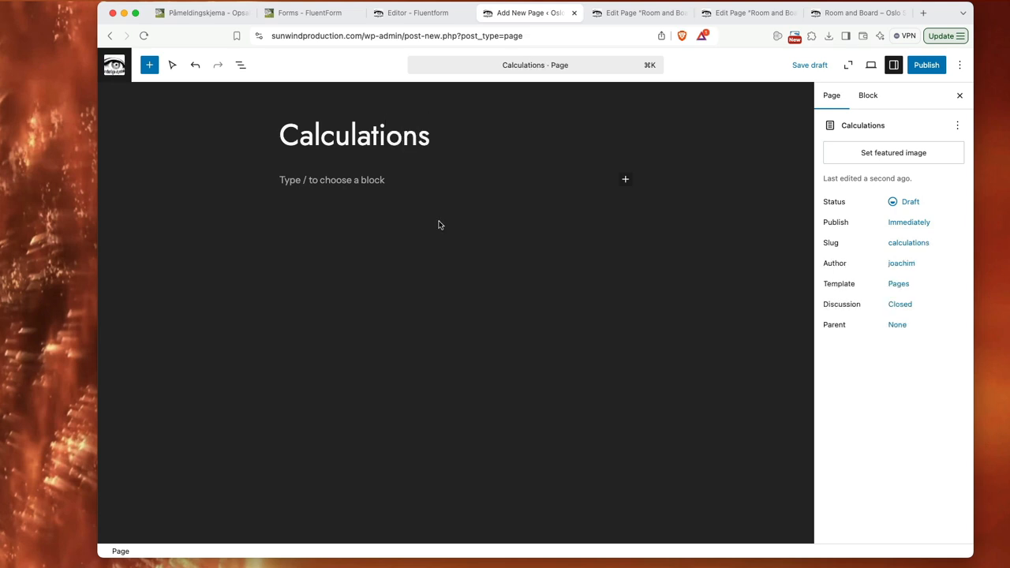
Step: Insert a Fluent Forms block below the page title and choose Blank Form (#8) as its form
left_click(284, 180)
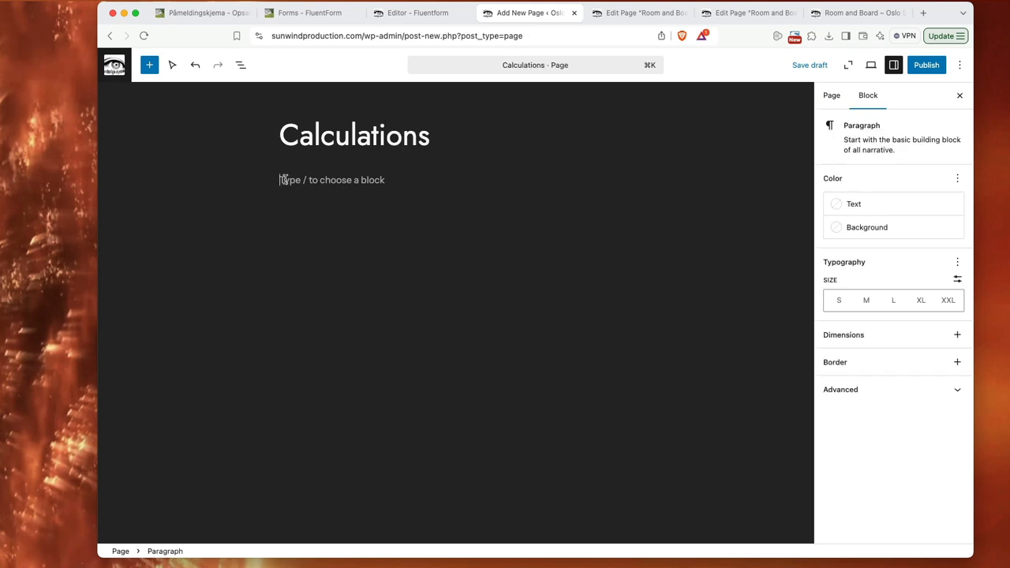
type("/")
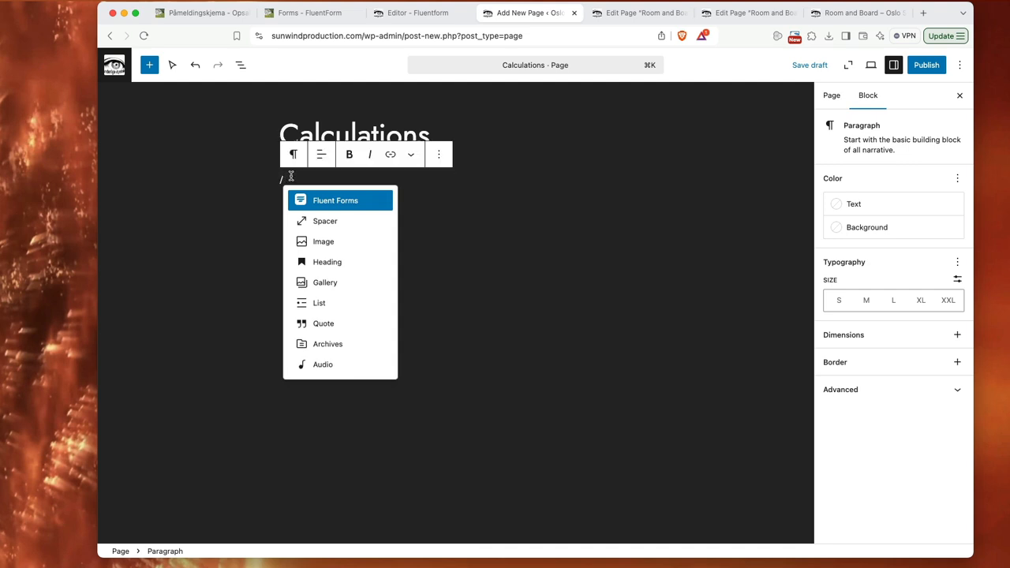
key("BackSpace")
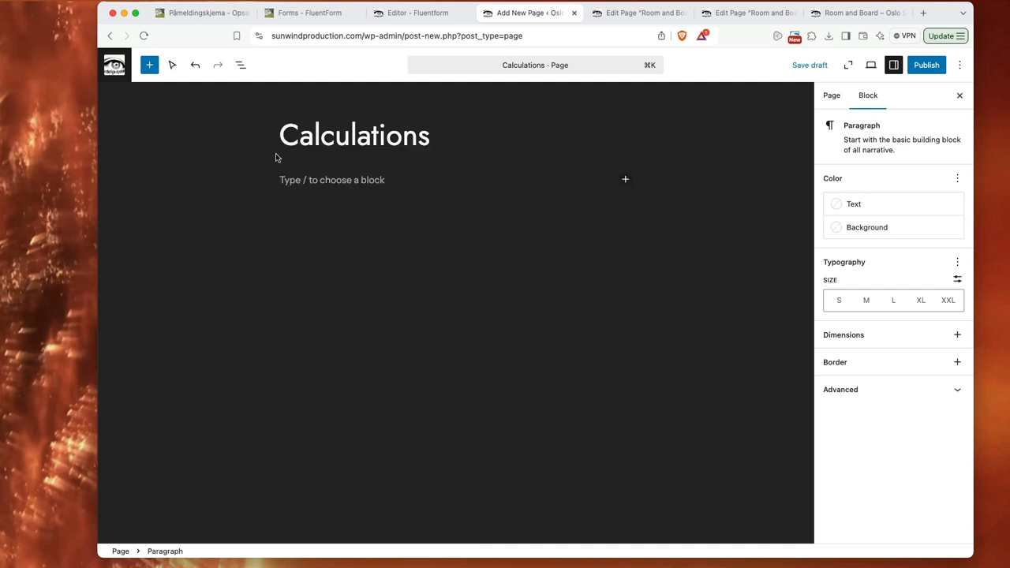
left_click(149, 65)
left_click(158, 130)
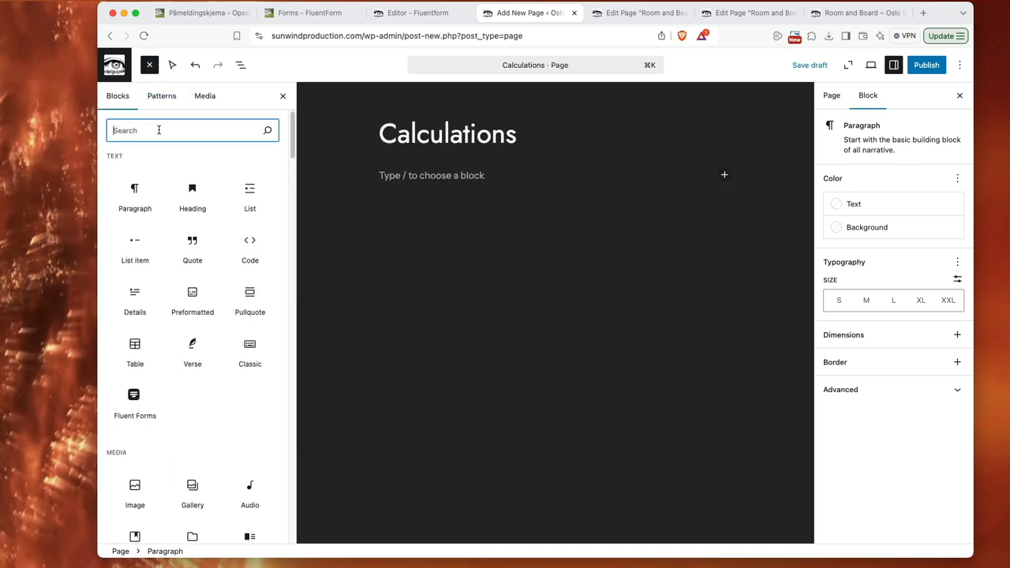
type("flu")
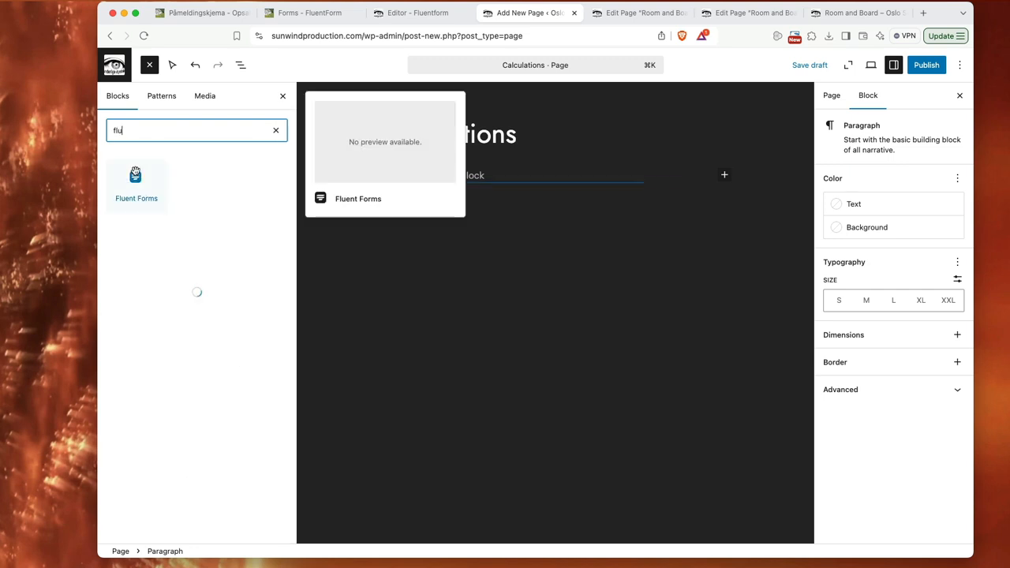
left_click(136, 186)
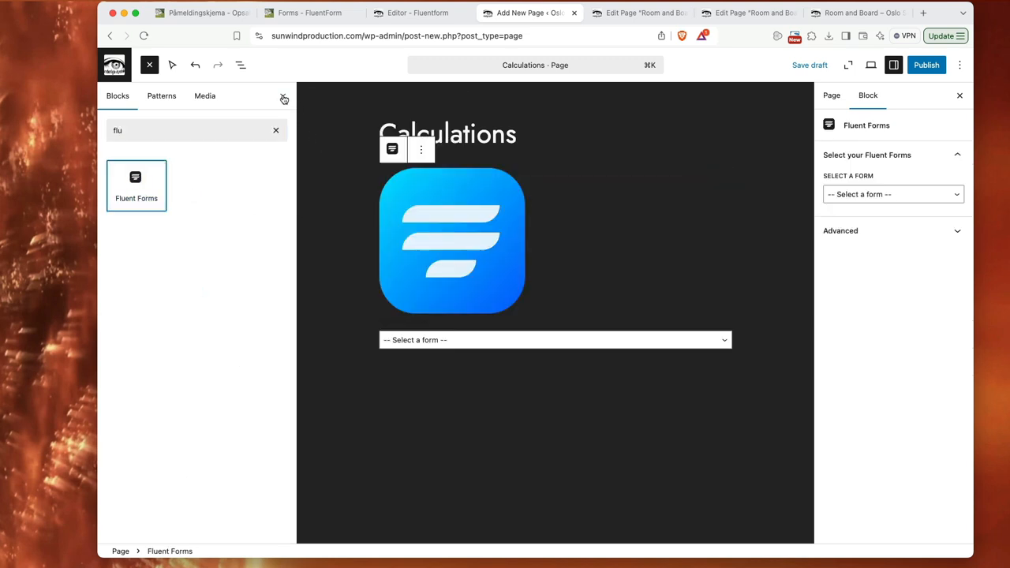
left_click(282, 96)
left_click(396, 345)
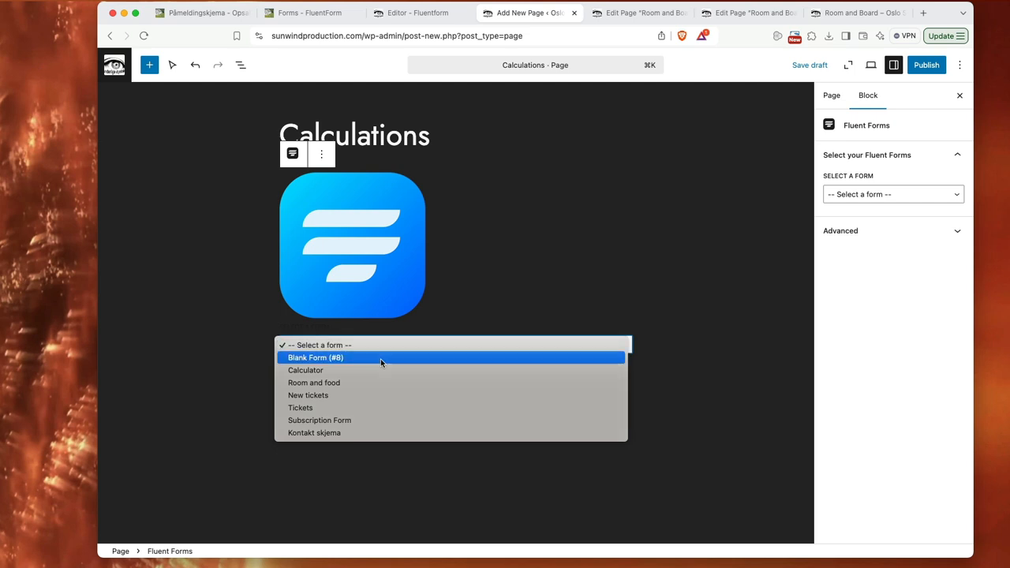
left_click(380, 358)
Step: Go back to the form editor and rename Blank Form (#8) to a title beginning with "Simple"
left_click(416, 14)
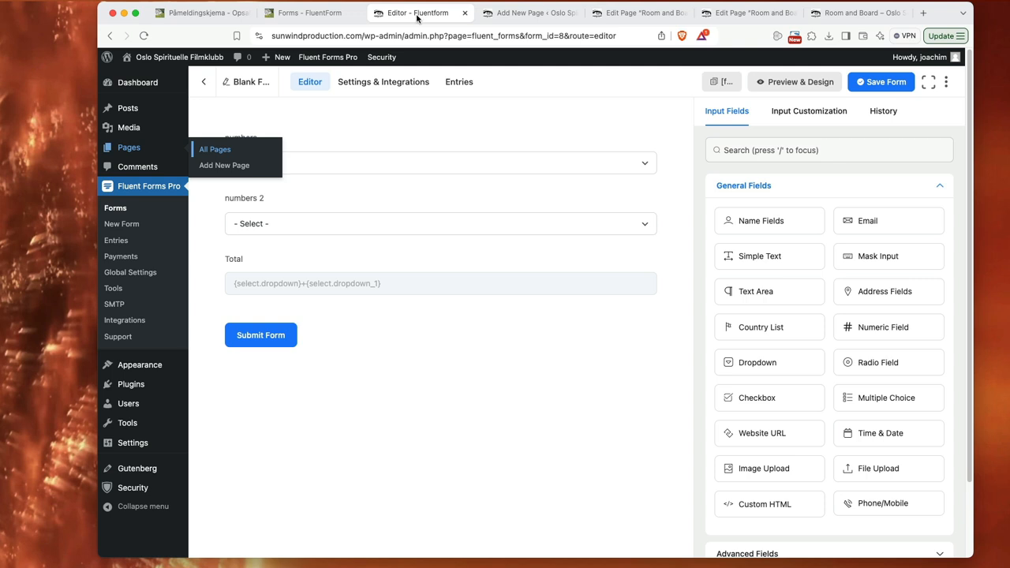
left_click(253, 82)
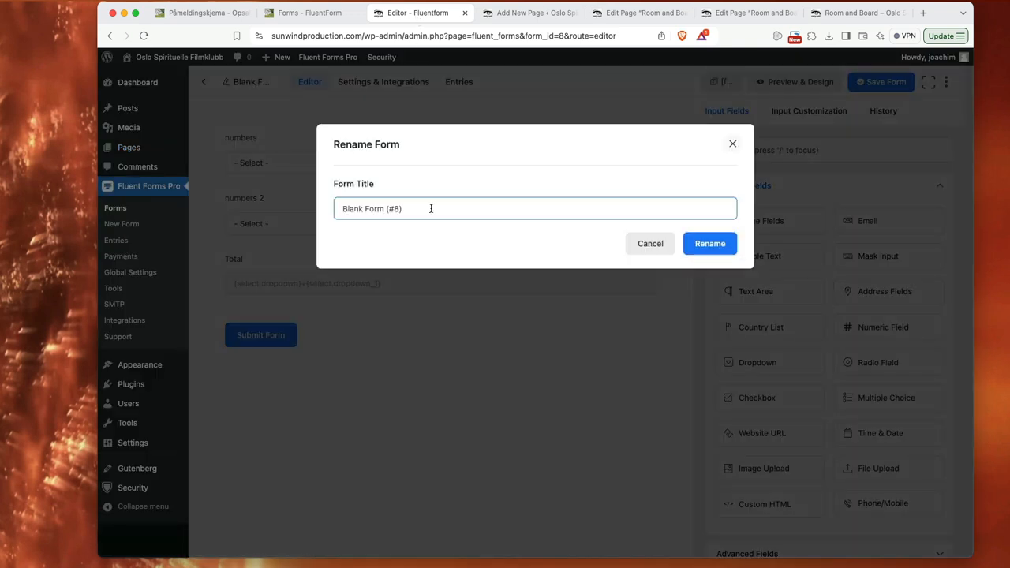
left_click_drag(431, 208, 323, 209)
type("Simple calculations")
left_click(712, 244)
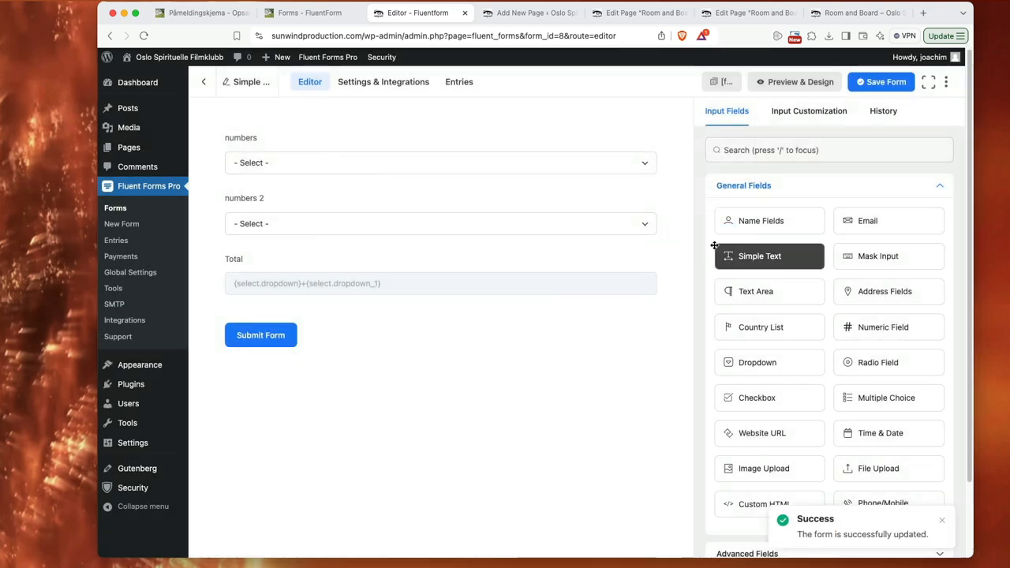
Step: Return to the "Calculations" page, save it as a draft and open its preview
left_click(529, 21)
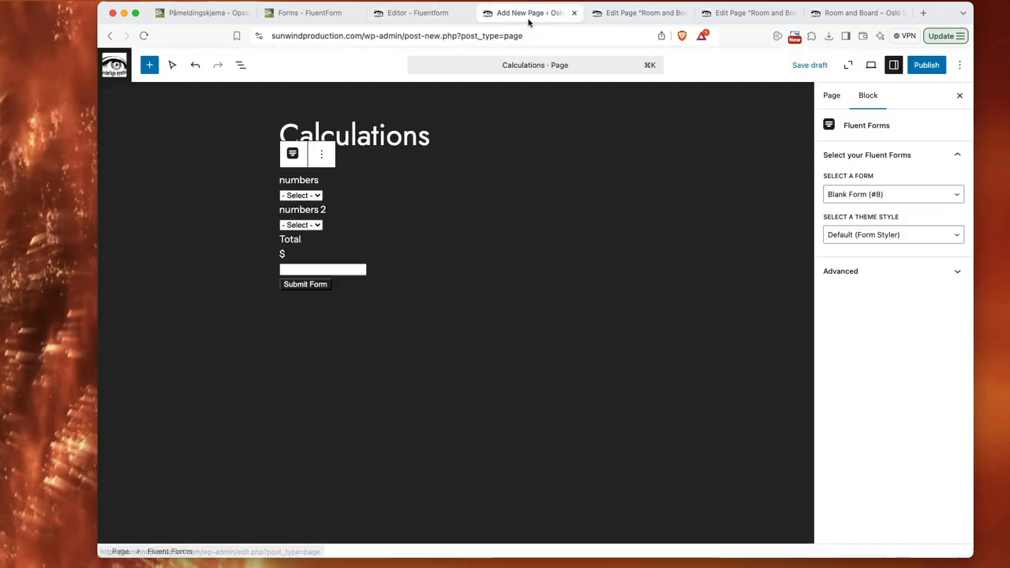
left_click(806, 65)
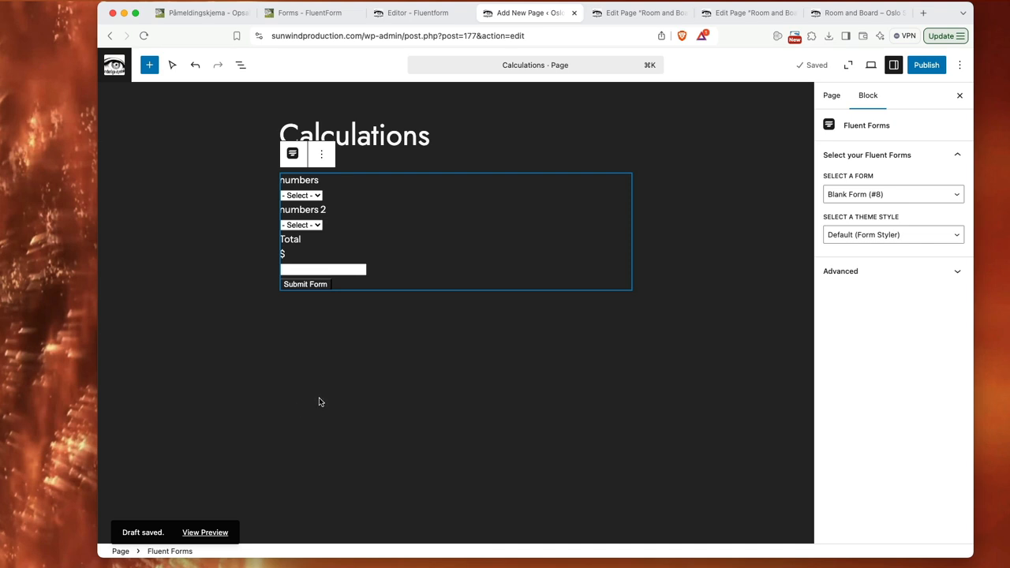
left_click(201, 540)
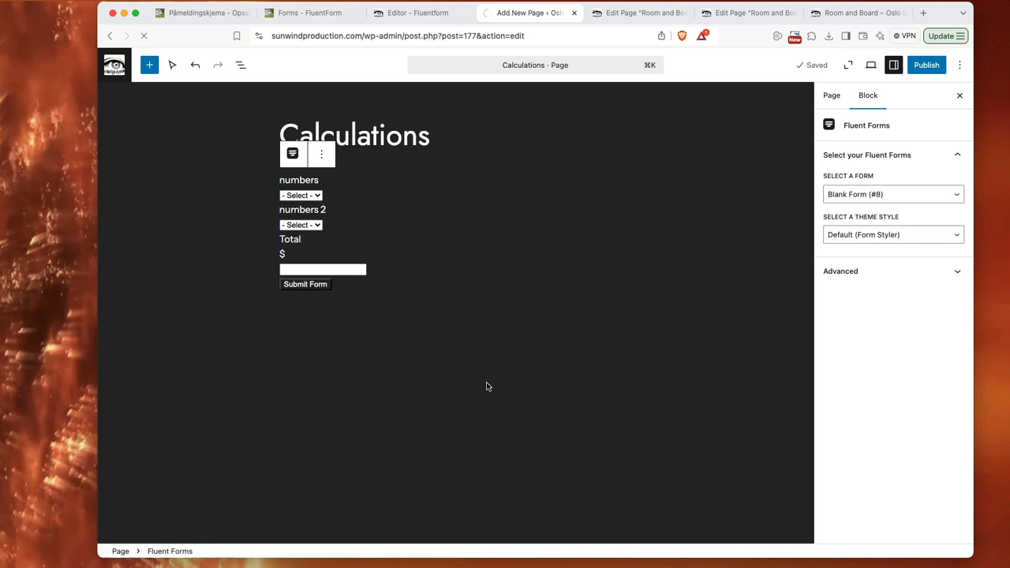
Step: Test the previewed form's total by choosing 1 for both "numbers" and "numbers 2"
left_click(415, 234)
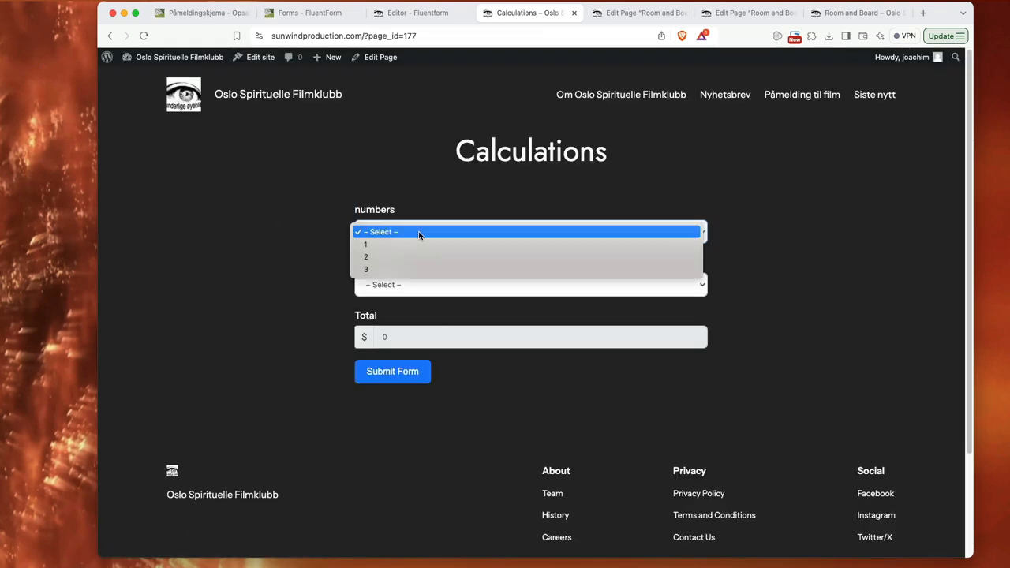
left_click(416, 243)
left_click(424, 282)
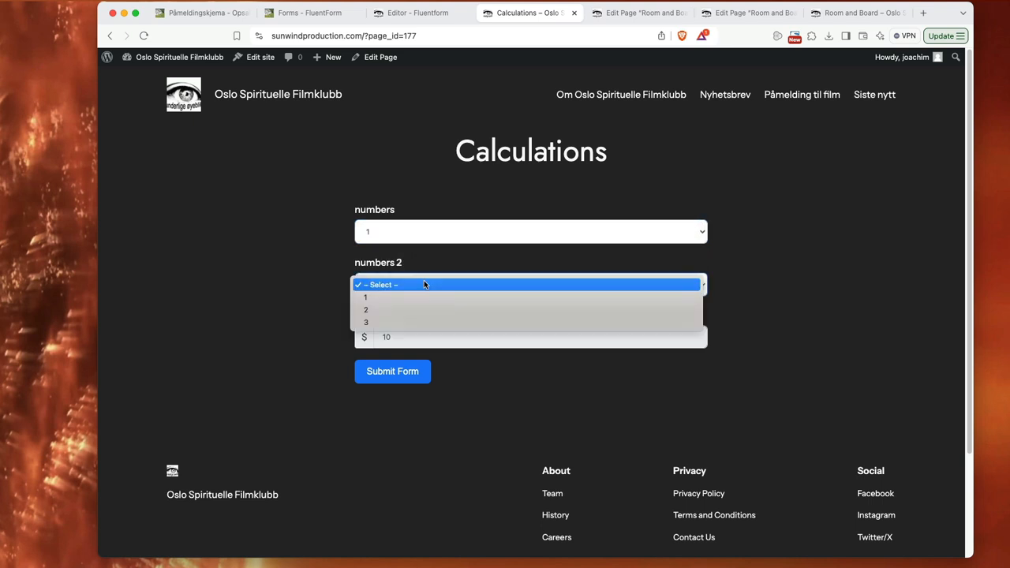
left_click(457, 295)
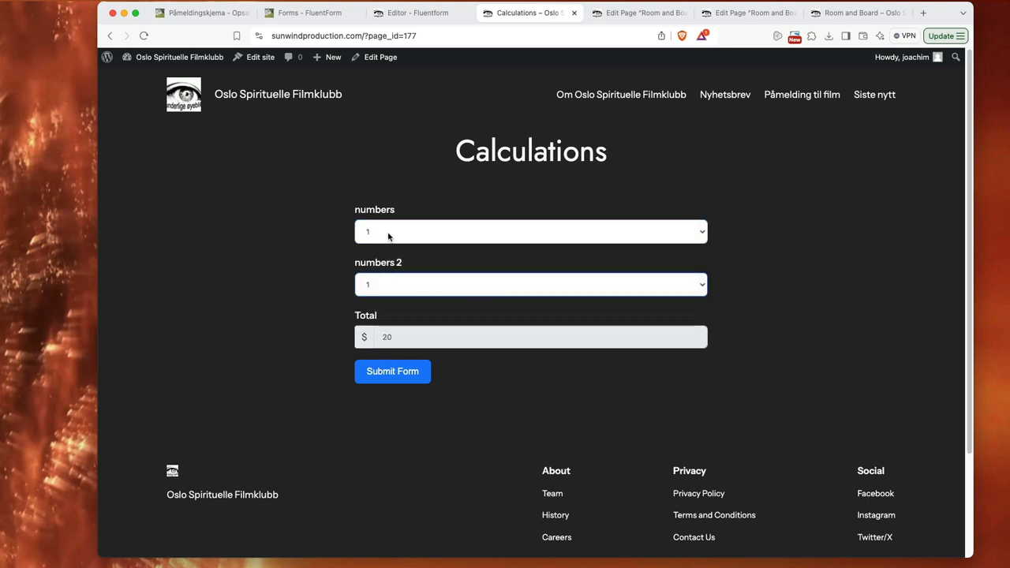
Step: Change both "numbers" and "numbers 2" to 2 and check the calculated Total
left_click(416, 237)
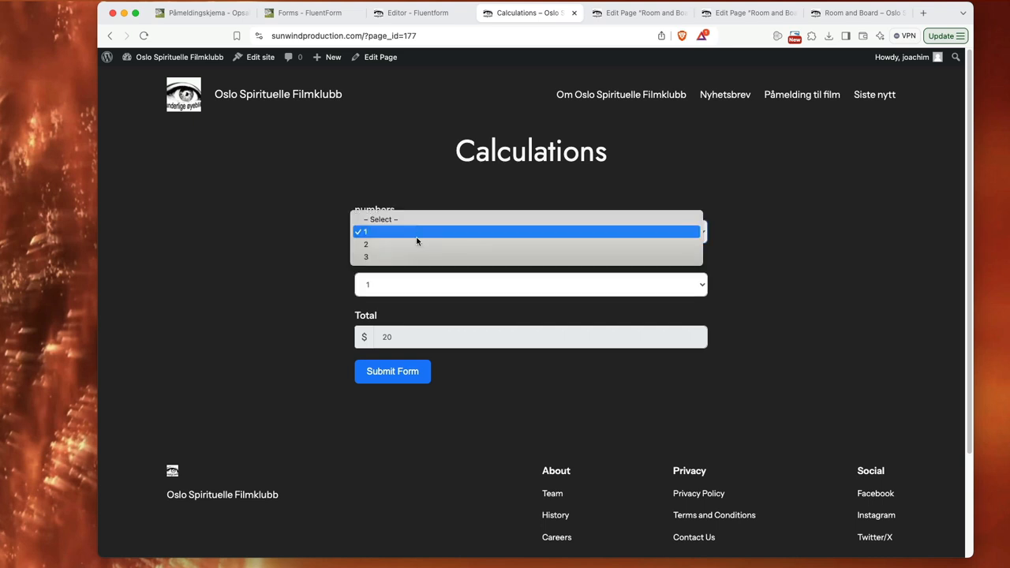
left_click(416, 244)
left_click(423, 285)
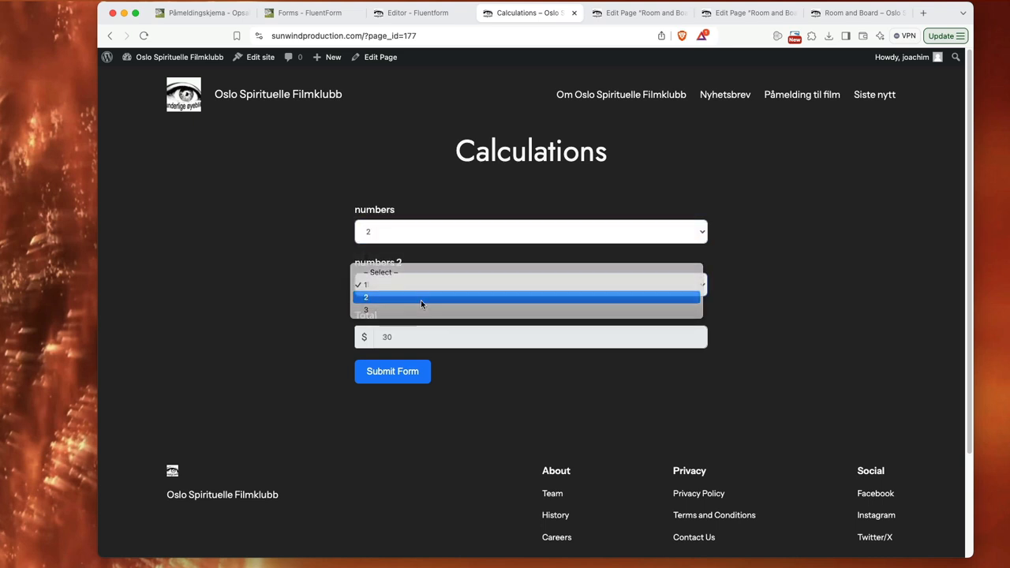
left_click(421, 299)
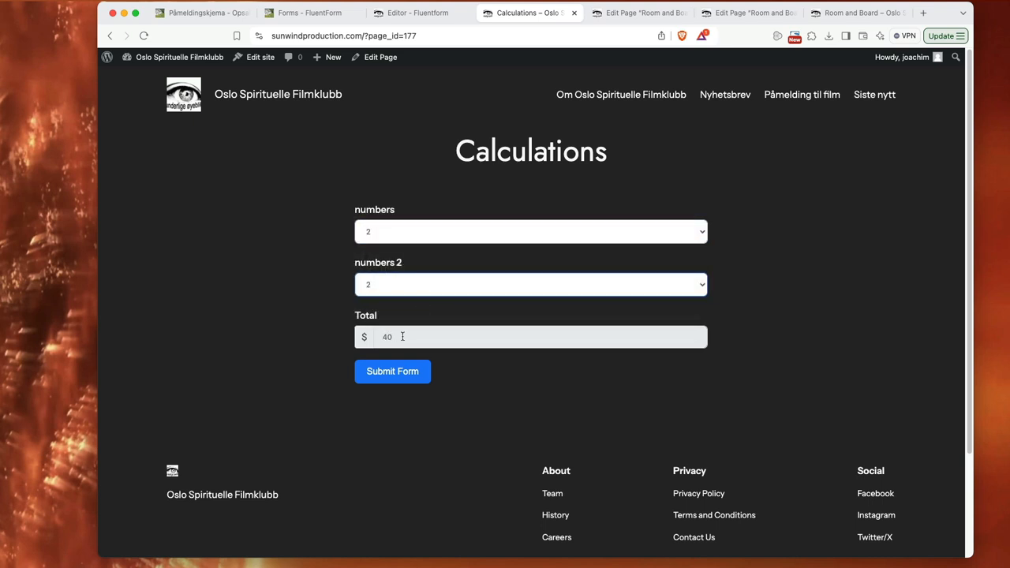
double_click(387, 337)
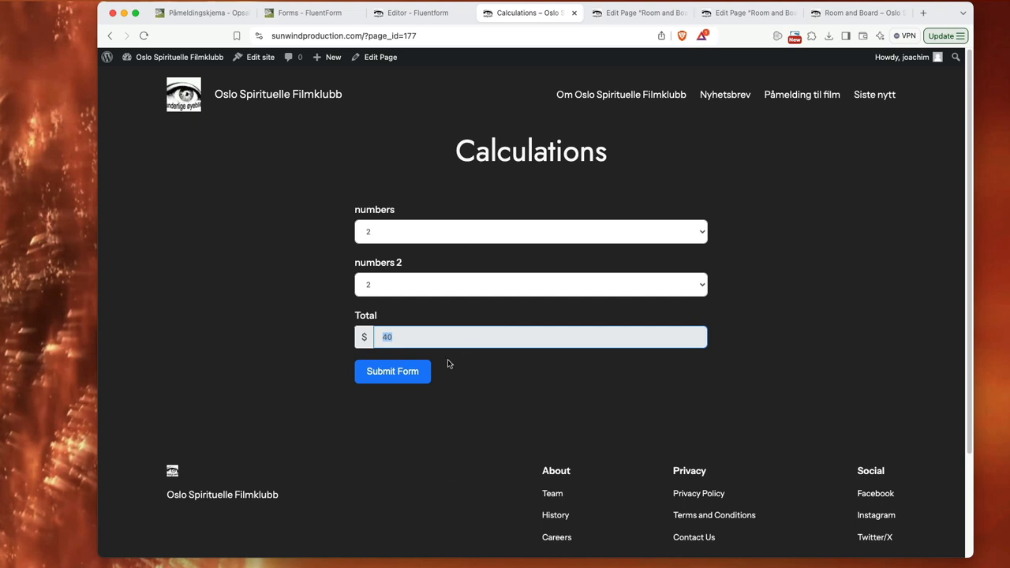
left_click(480, 365)
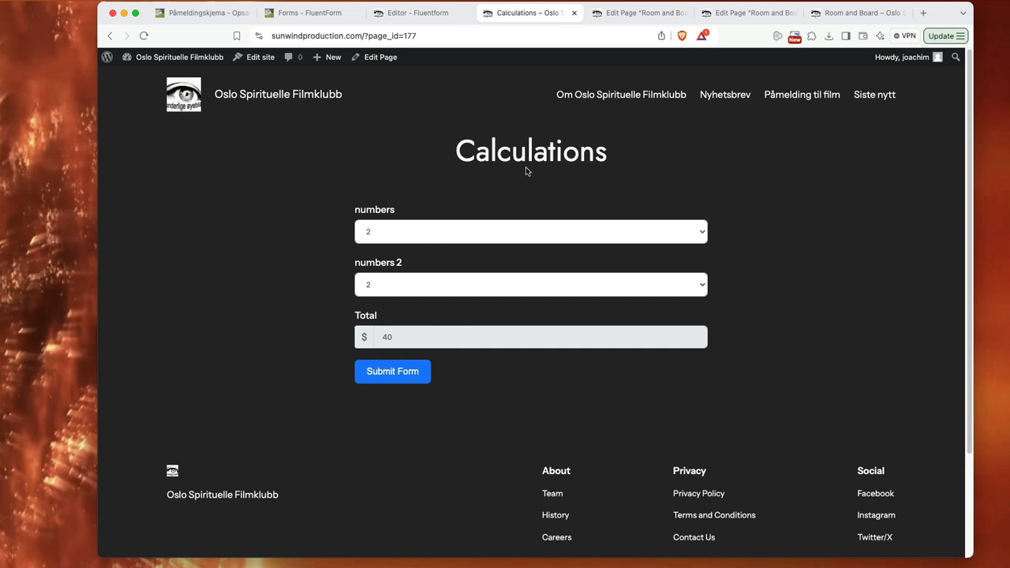
Step: Switch to the open "Room and Board" page editor and review its form from the page title
left_click(619, 17)
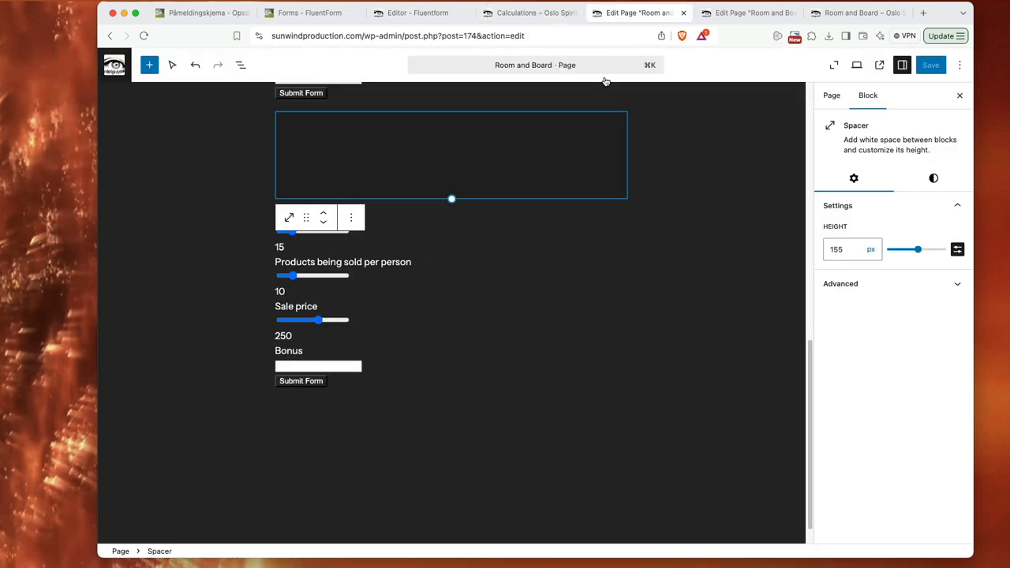
scroll(685, 179, "up", 15)
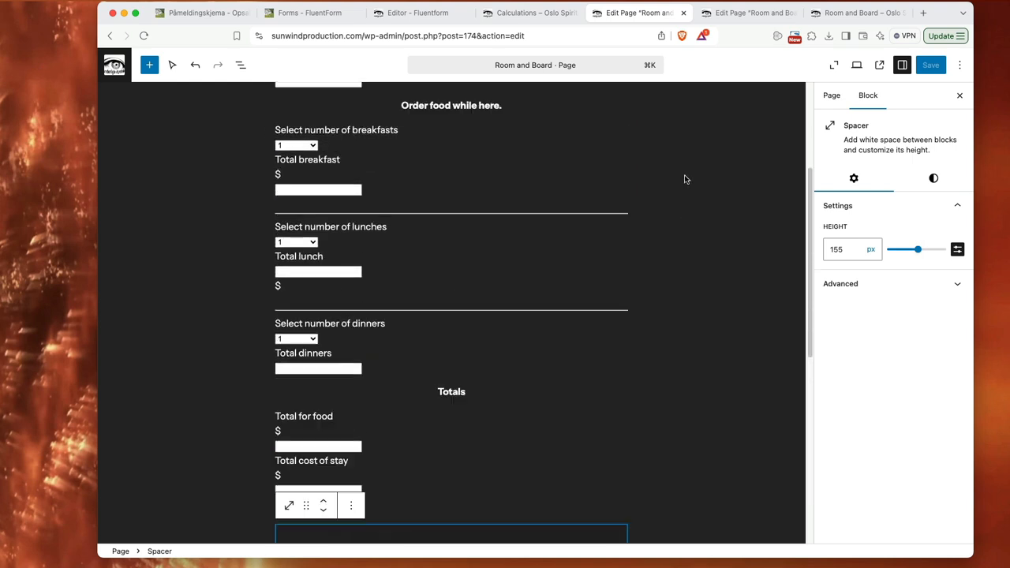
left_click(684, 175)
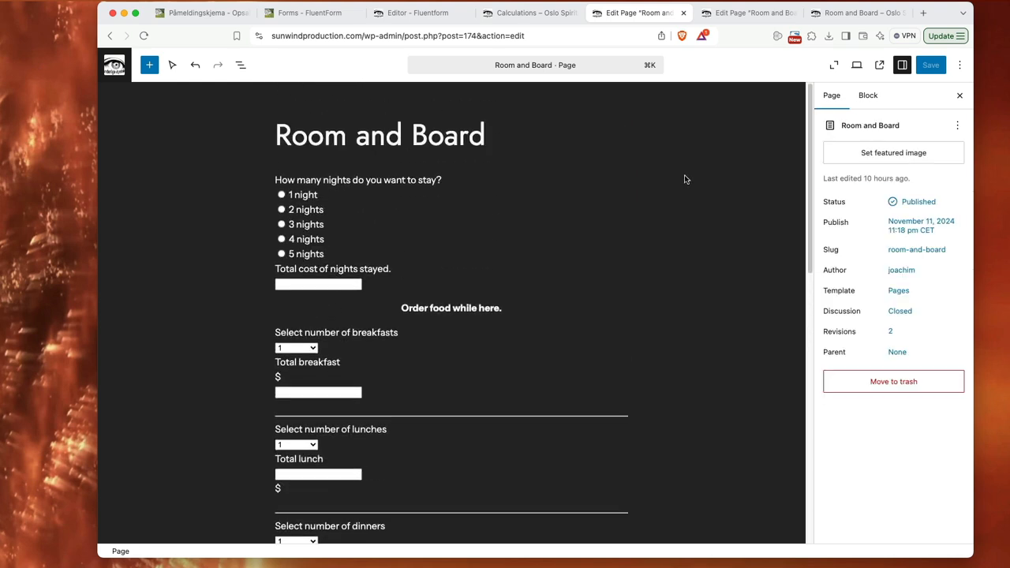